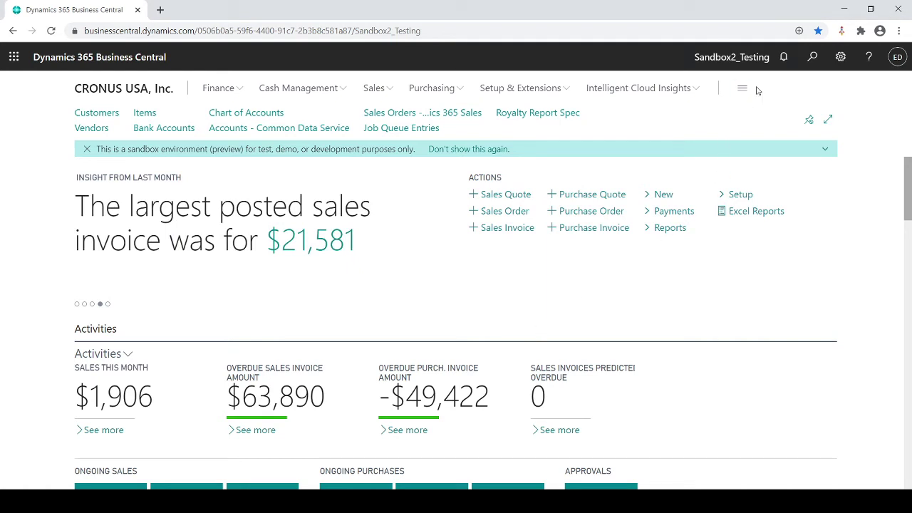
Search Tell me for 'configur' and open the Configuration Packages page.
left_click(809, 64)
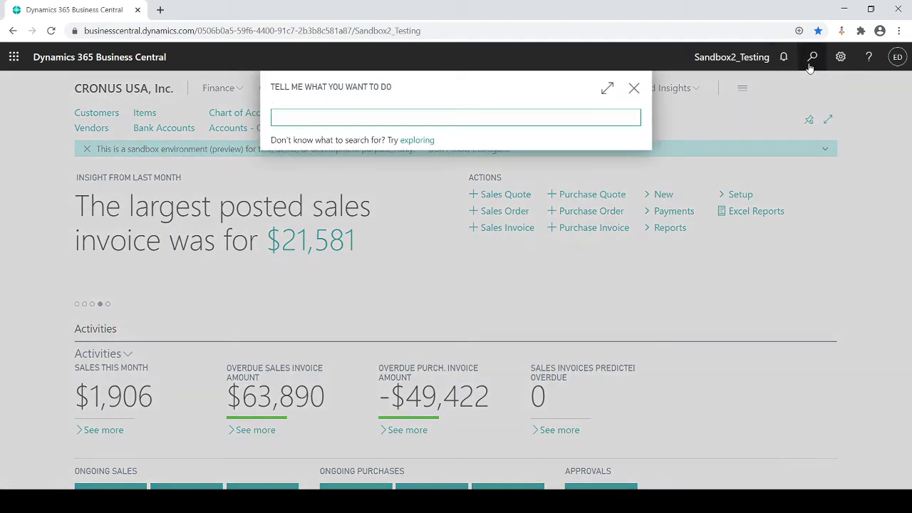
type("configur")
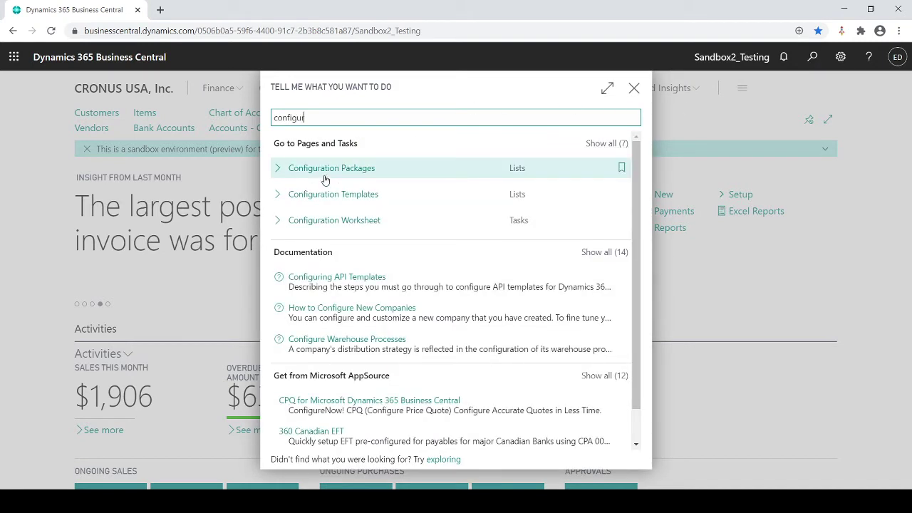
left_click(326, 169)
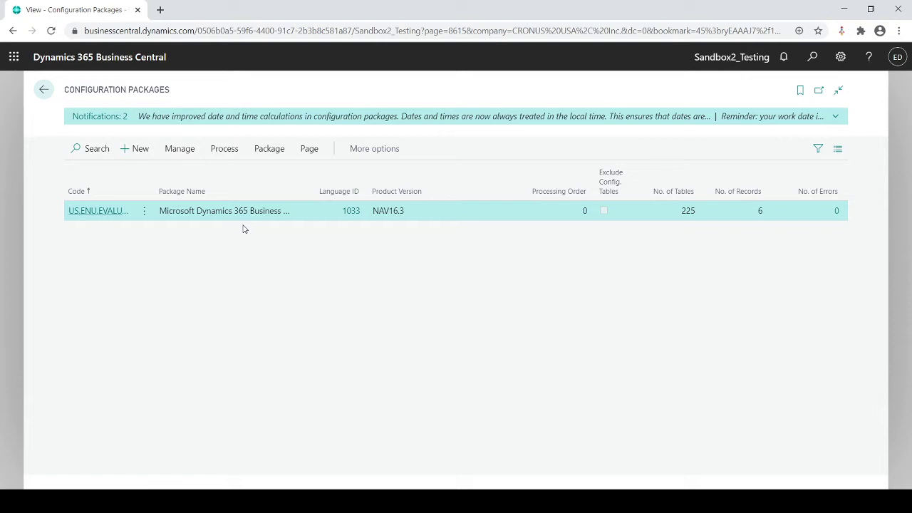
Create a new configuration package with code CUSTOMERS and package name Customers.
left_click(144, 150)
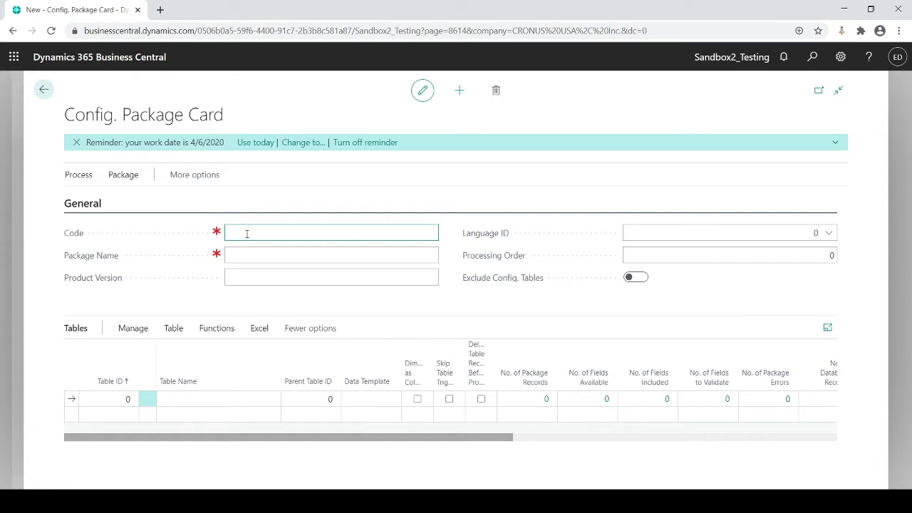
type("Customers")
left_click(245, 253)
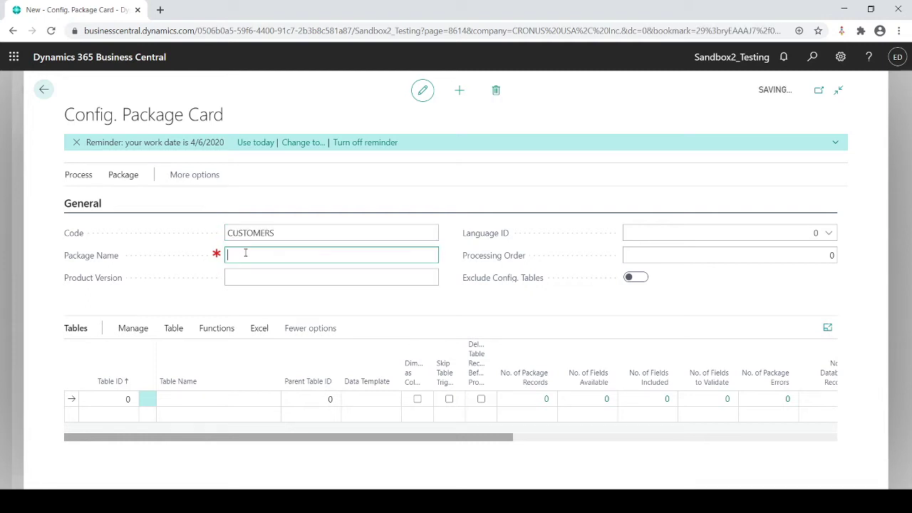
type("Customers")
left_click(122, 397)
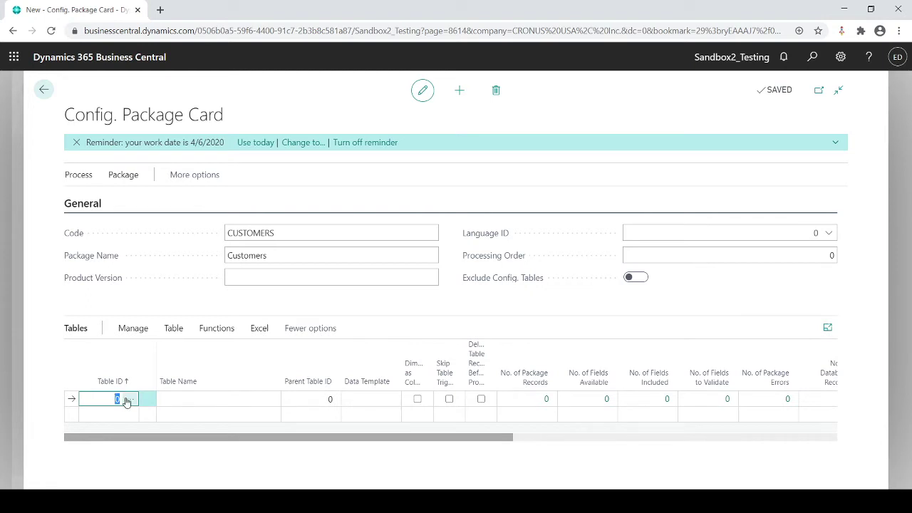
Look up 'Customer' and set table ID 18 Customer as the package's first table.
left_click(129, 401)
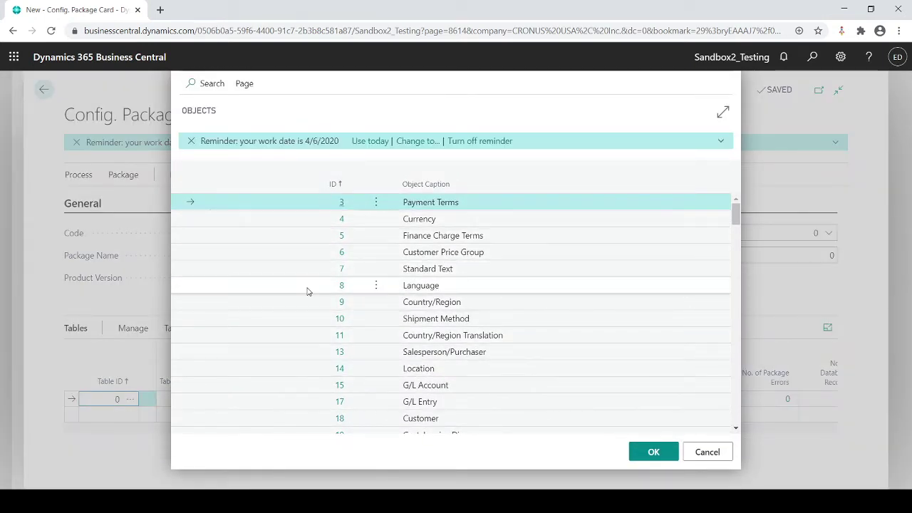
left_click(211, 84)
type("Customer")
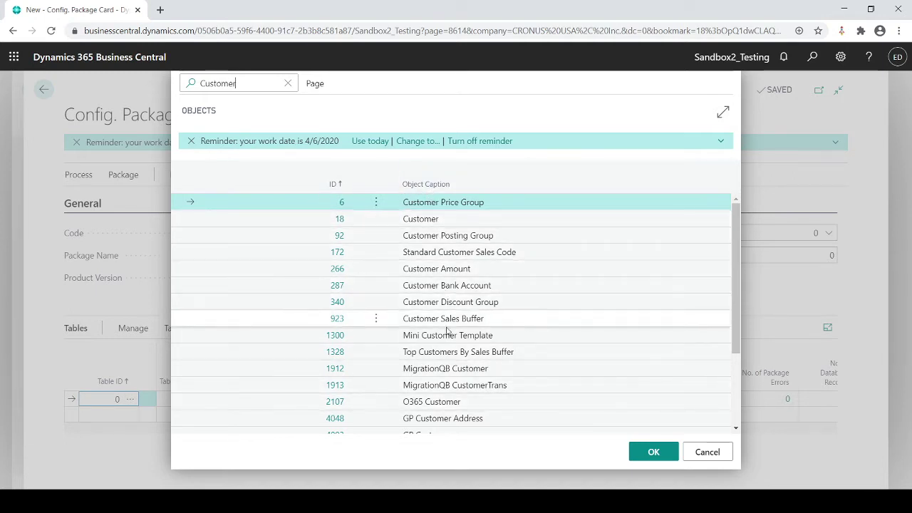
left_click(430, 222)
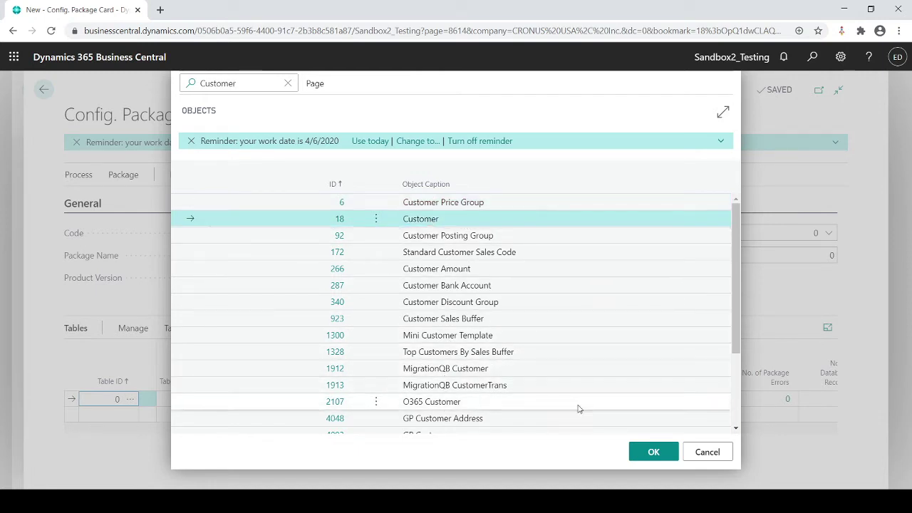
left_click(634, 452)
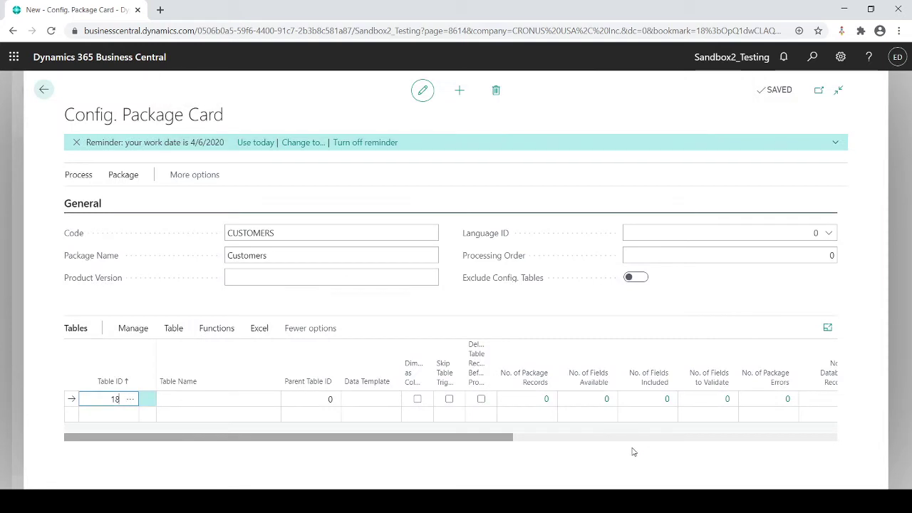
Commit the Customer table line, declining the related-tables check, so 105 fields are included.
key("Tab")
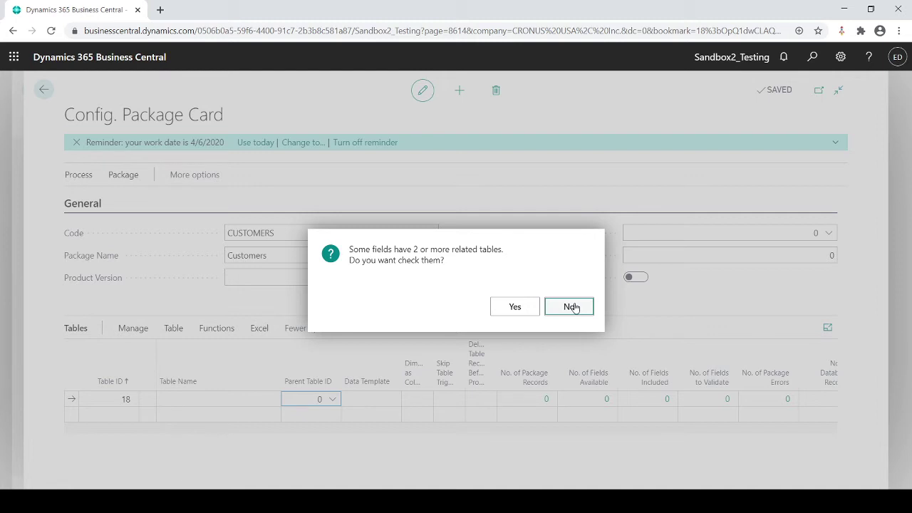
left_click(569, 307)
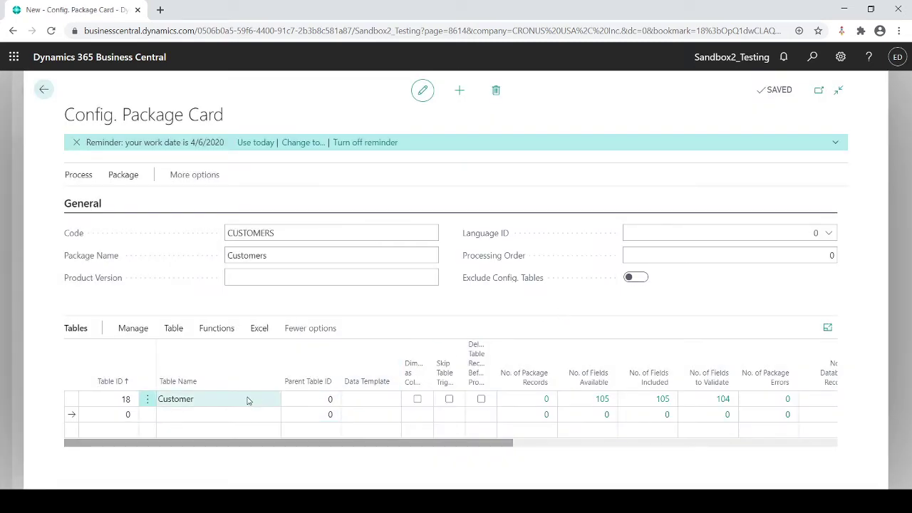
left_click(225, 396)
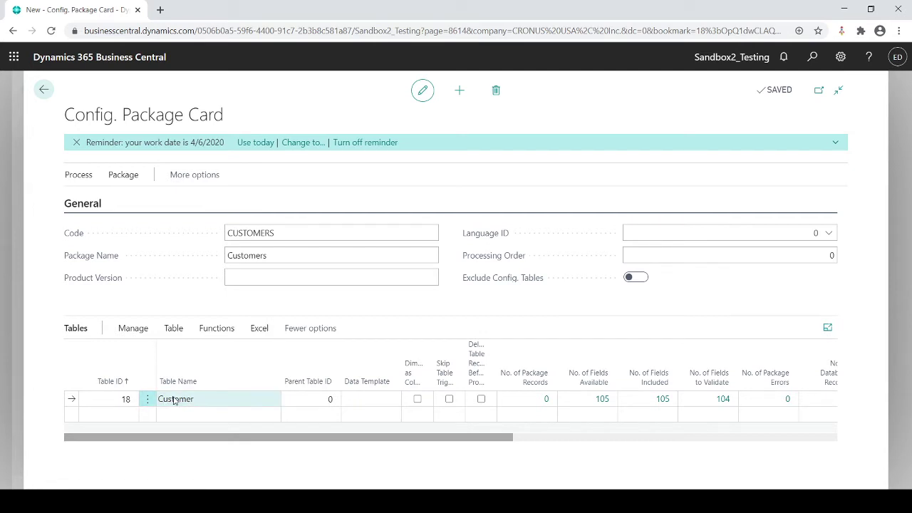
Open the Customer table's package fields and scroll through the list of included fields.
left_click(175, 329)
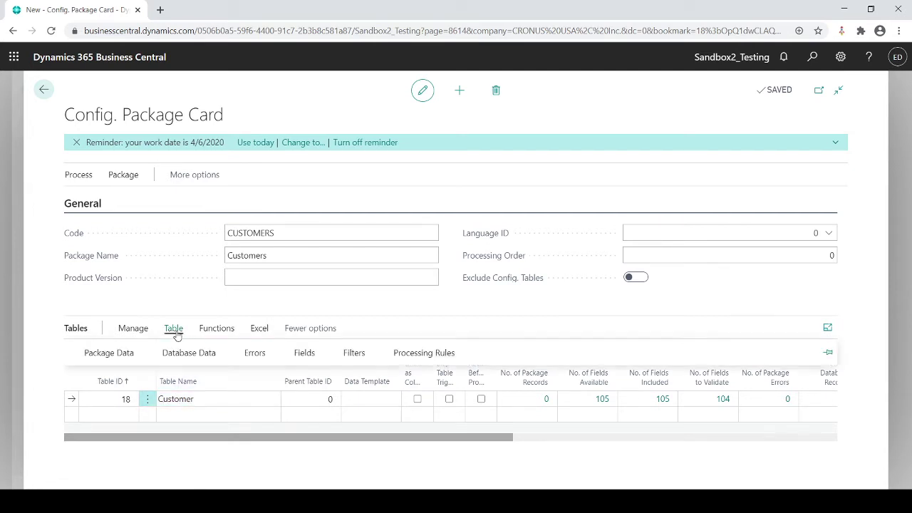
left_click(299, 355)
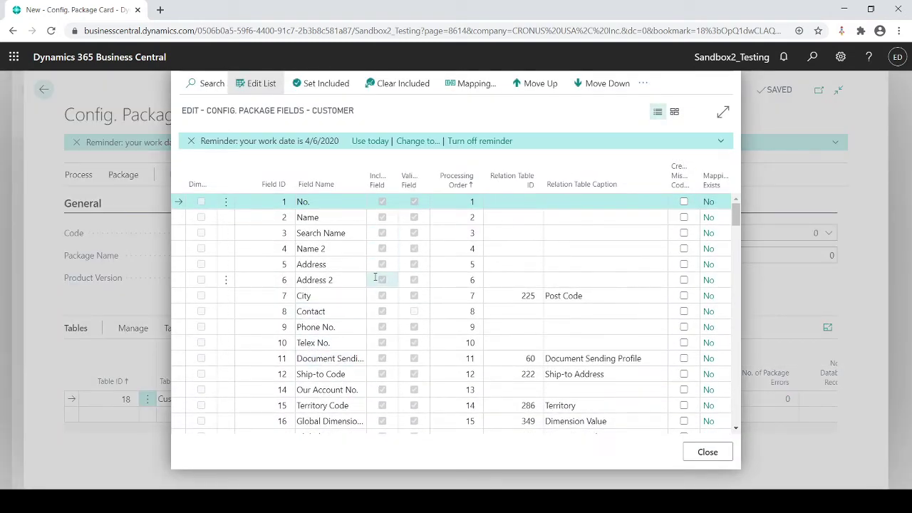
scroll(331, 333, "down", 3)
scroll(332, 333, "down", 3)
scroll(333, 327, "down", 1)
scroll(332, 328, "down", 10)
scroll(332, 327, "down", 5)
scroll(333, 327, "down", 3)
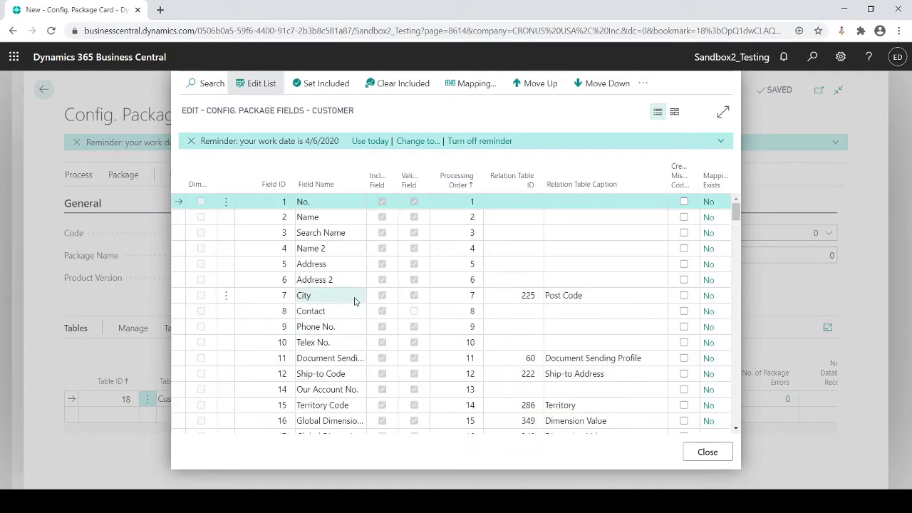
Clear every included Customer field except No. and make the field list editable.
left_click(396, 87)
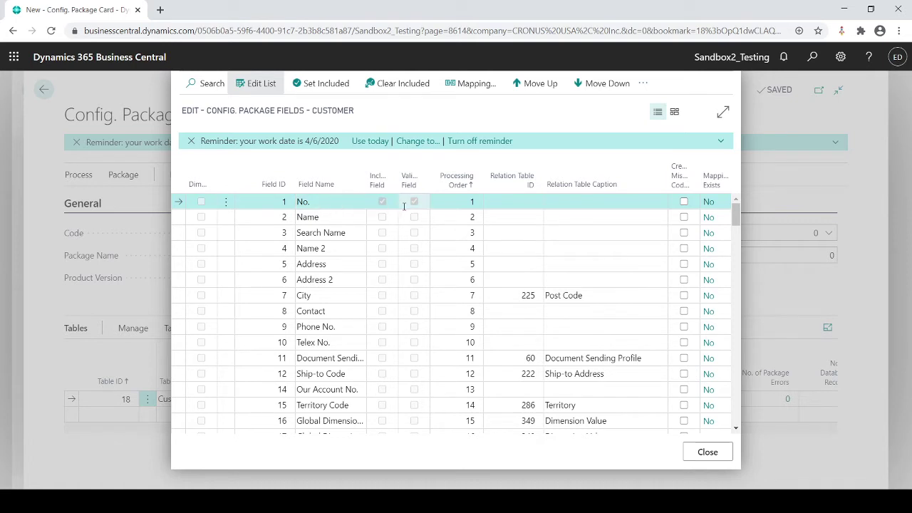
left_click(258, 84)
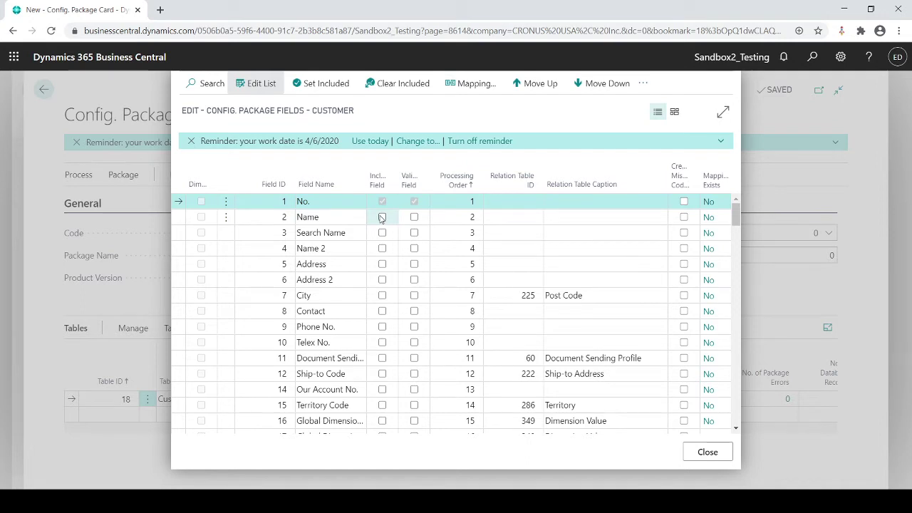
Include and validate the Name, Address, Address 2, City, Contact and Phone No. fields.
left_click(382, 217)
left_click(381, 217)
left_click(381, 264)
left_click(382, 280)
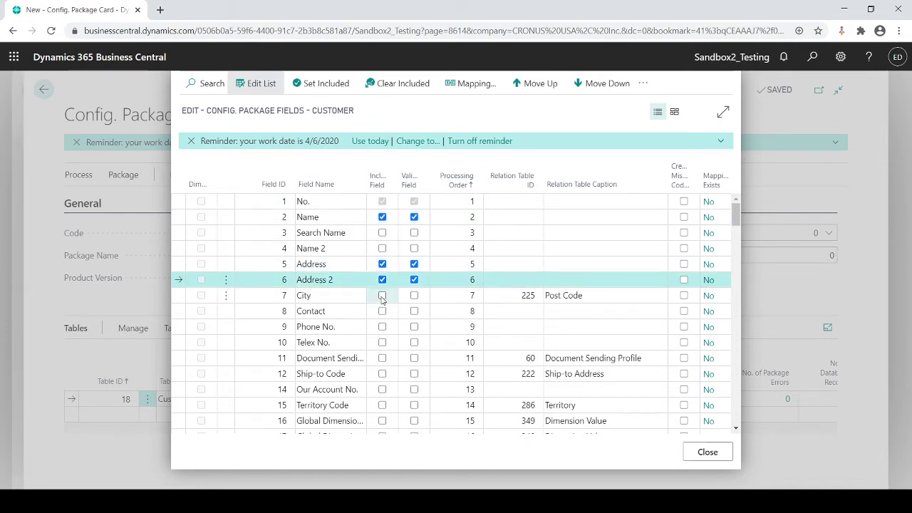
left_click(382, 296)
left_click(382, 311)
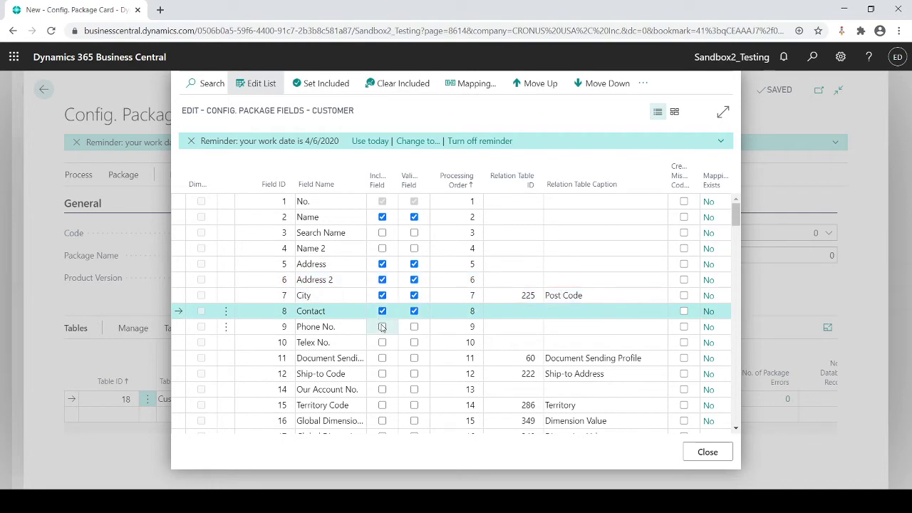
left_click(382, 327)
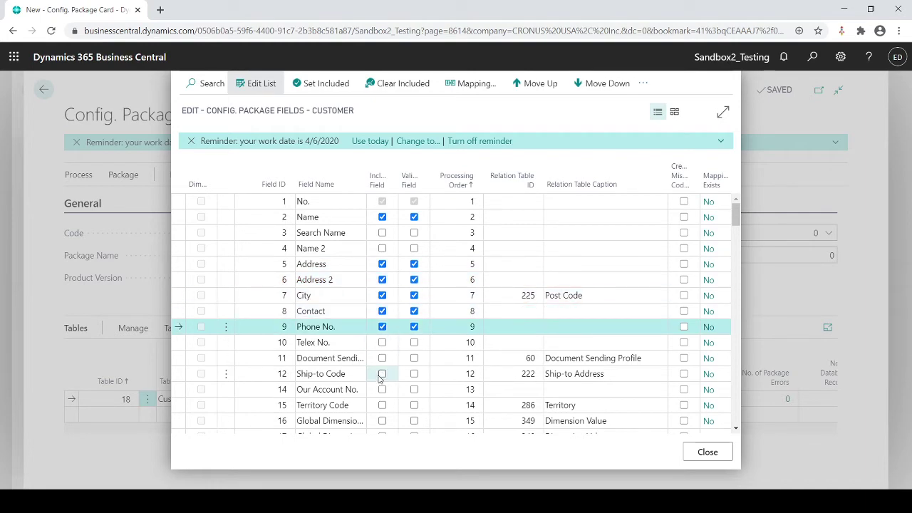
Include and validate Credit Limit (LCY), Customer Posting Group, Currency Code, Payment Terms and Salesperson Code.
scroll(389, 383, "down", 3)
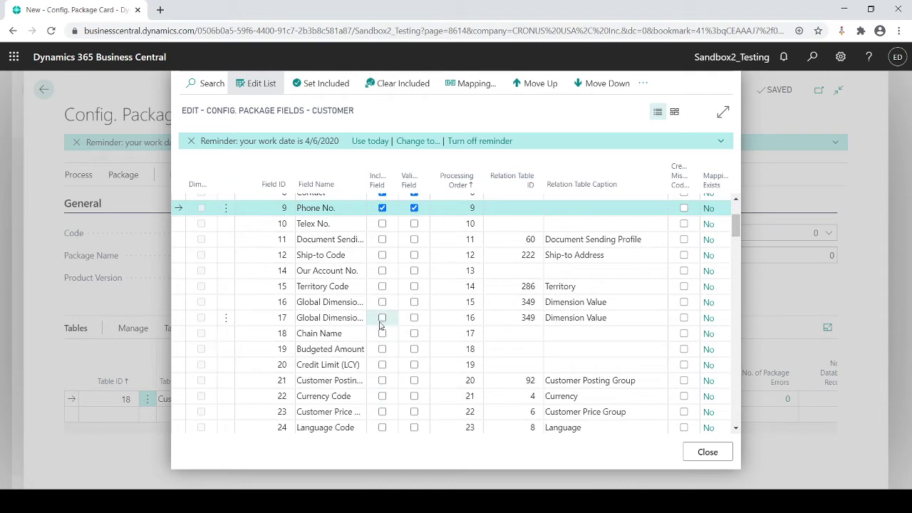
left_click(382, 365)
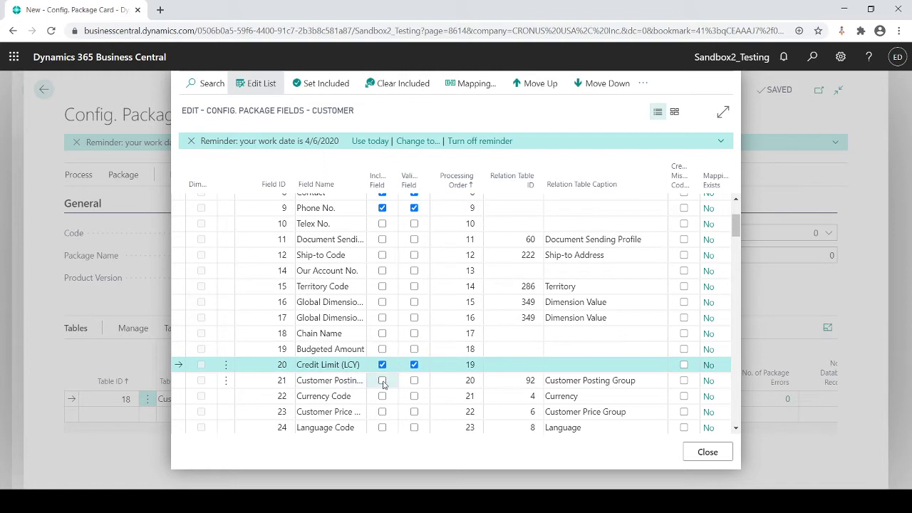
left_click(382, 381)
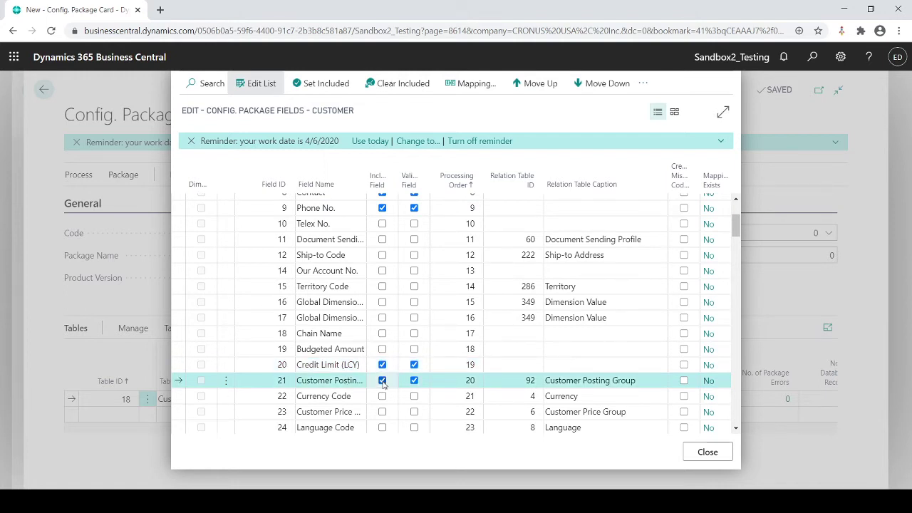
scroll(385, 385, "down", 1)
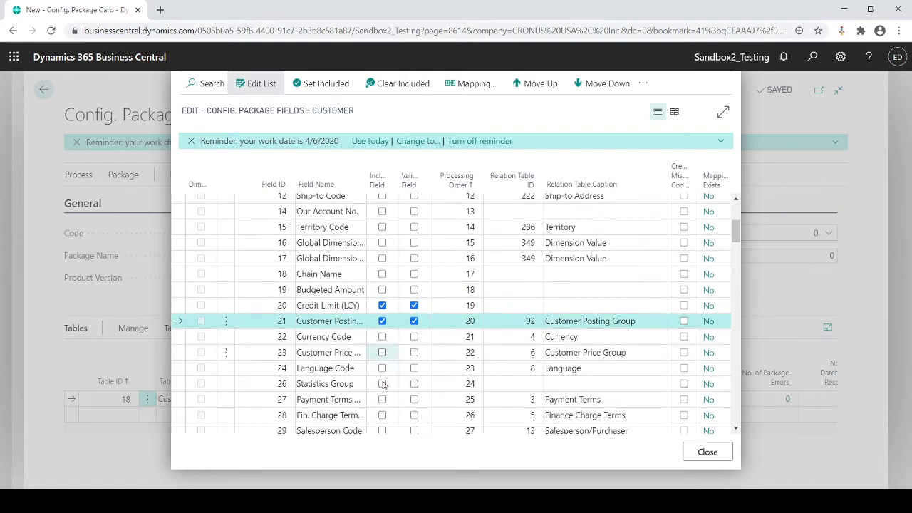
left_click(383, 339)
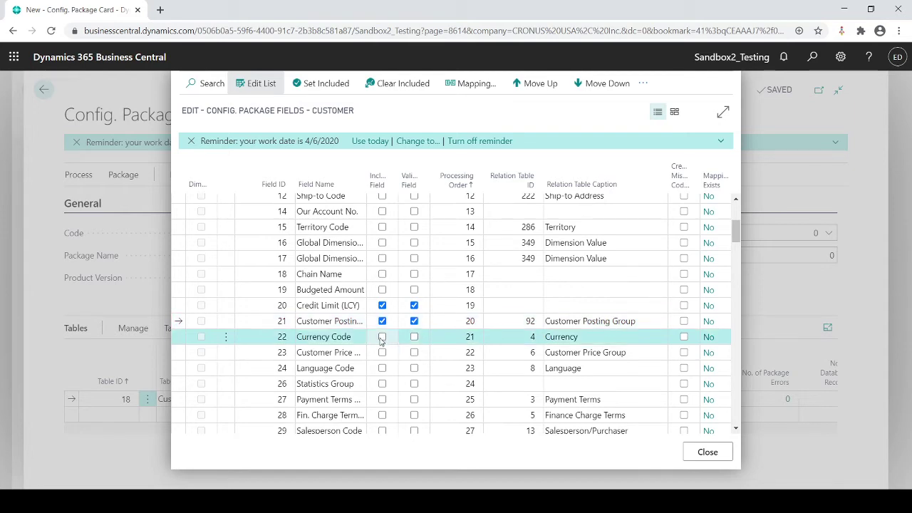
scroll(356, 381, "down", 1)
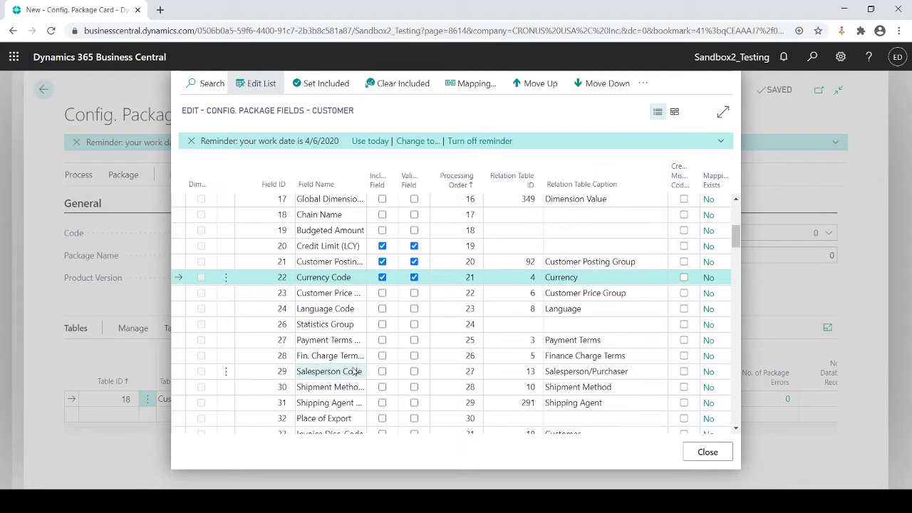
left_click(382, 340)
scroll(371, 355, "down", 1)
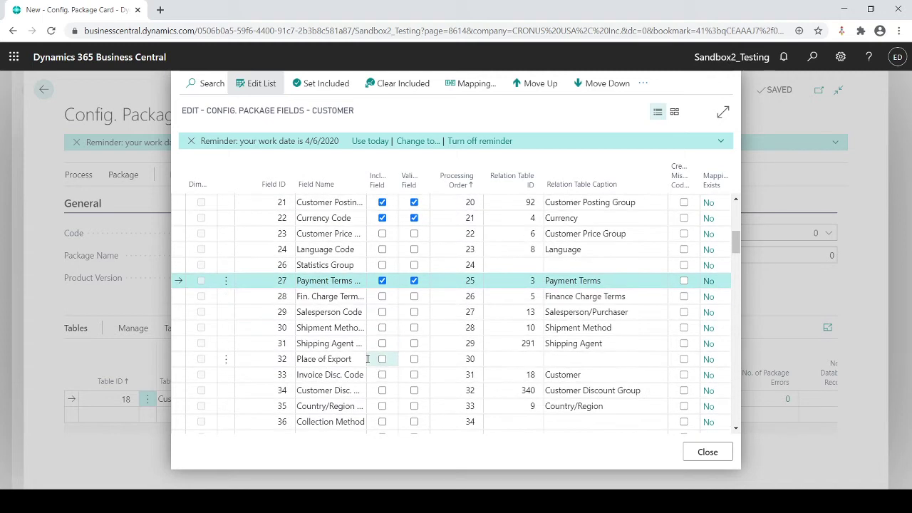
left_click(382, 313)
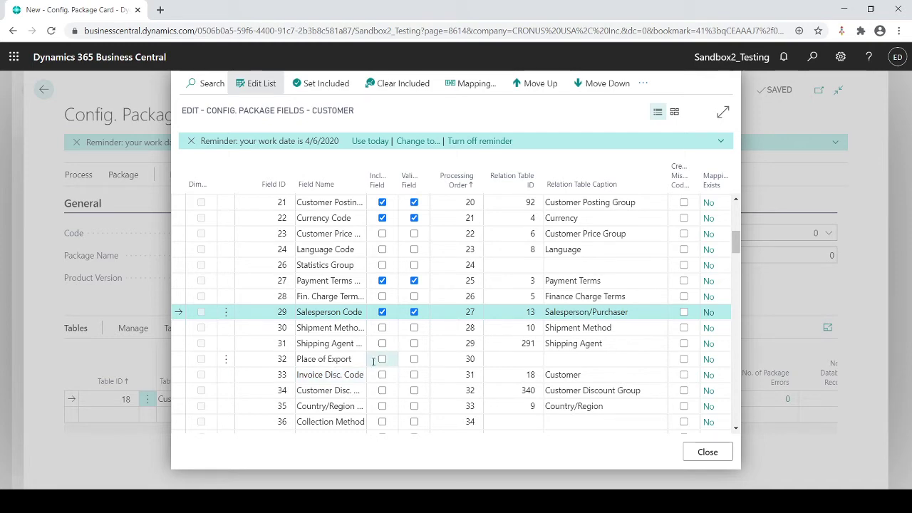
Further down the field list, include and validate the Post Code and County fields.
scroll(371, 275, "up", 4)
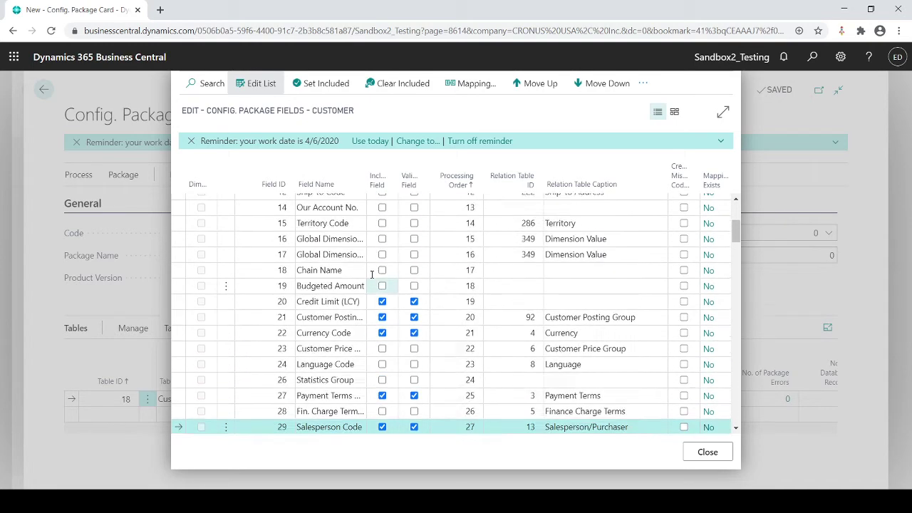
scroll(372, 274, "up", 1)
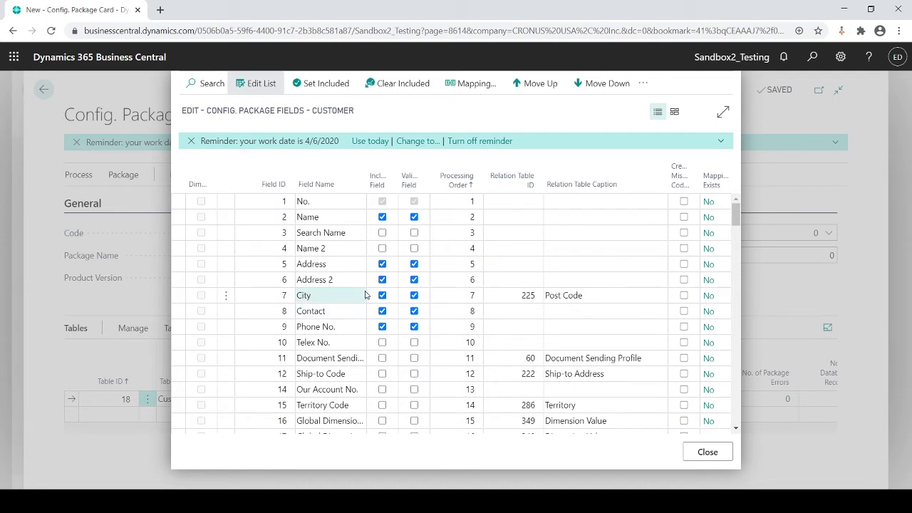
scroll(339, 257, "down", 1)
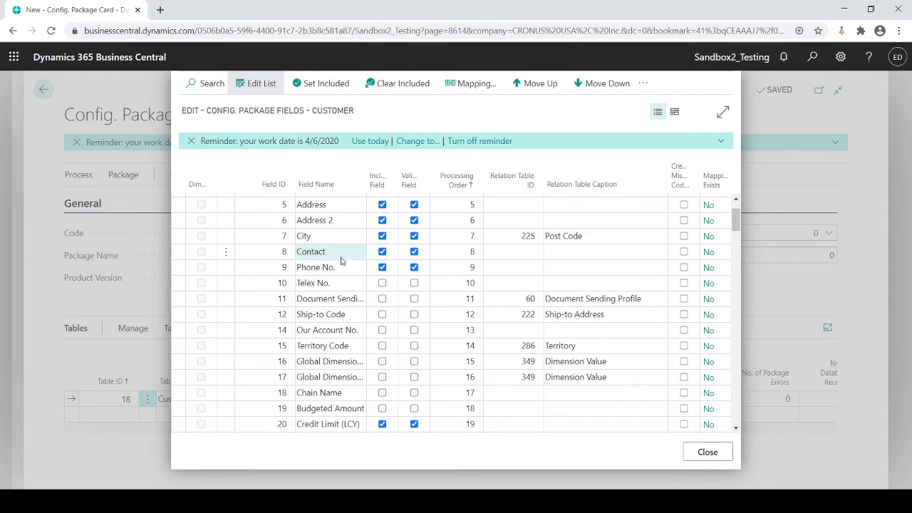
scroll(340, 262, "up", 1)
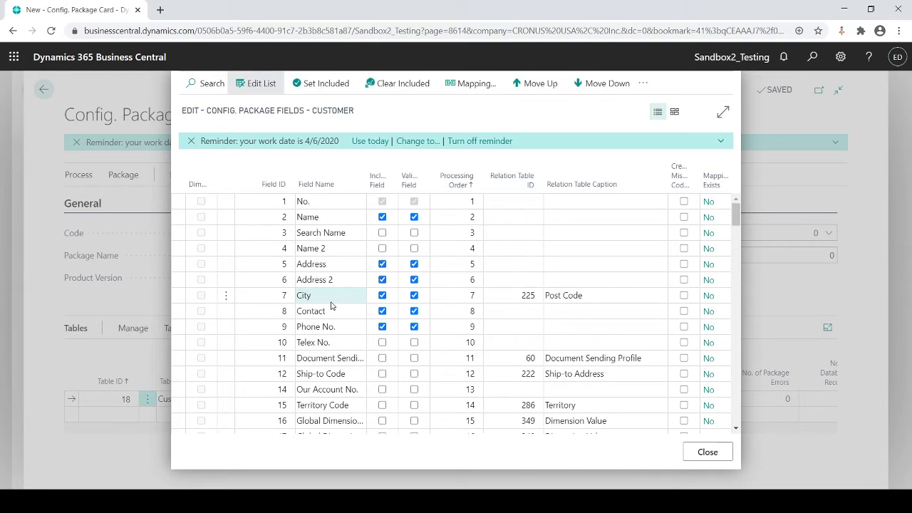
scroll(331, 304, "down", 2)
scroll(331, 304, "down", 5)
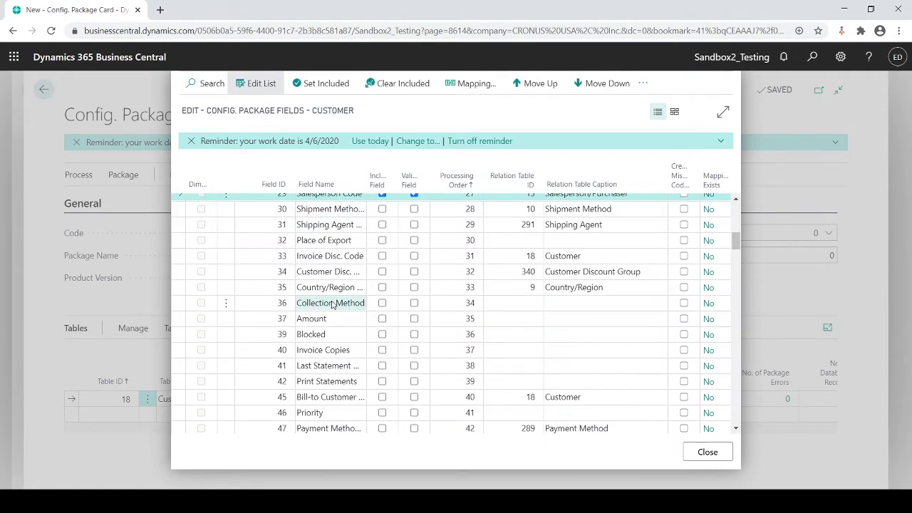
scroll(332, 305, "down", 1)
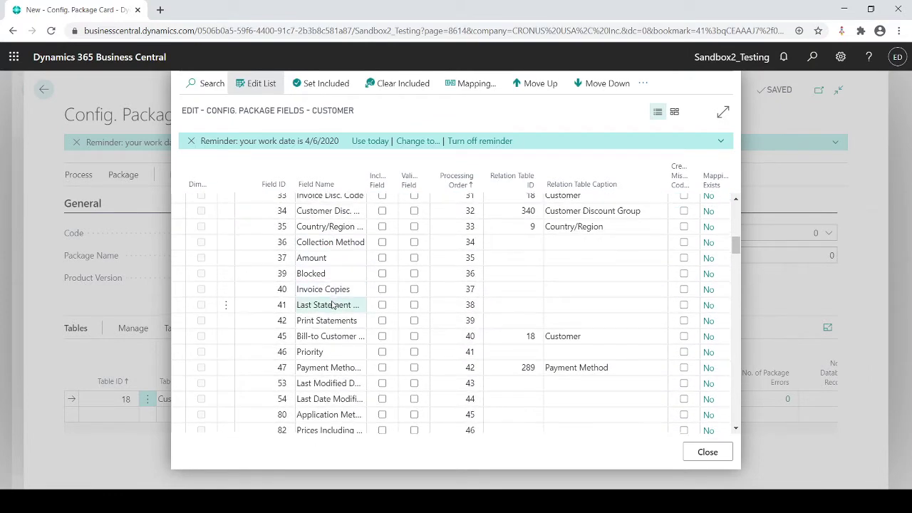
scroll(332, 304, "down", 1)
scroll(331, 304, "down", 1)
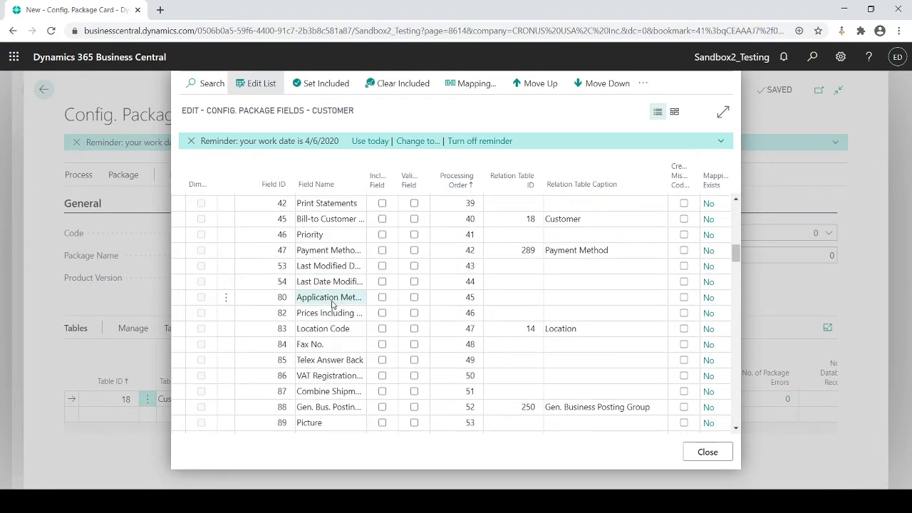
scroll(332, 304, "down", 1)
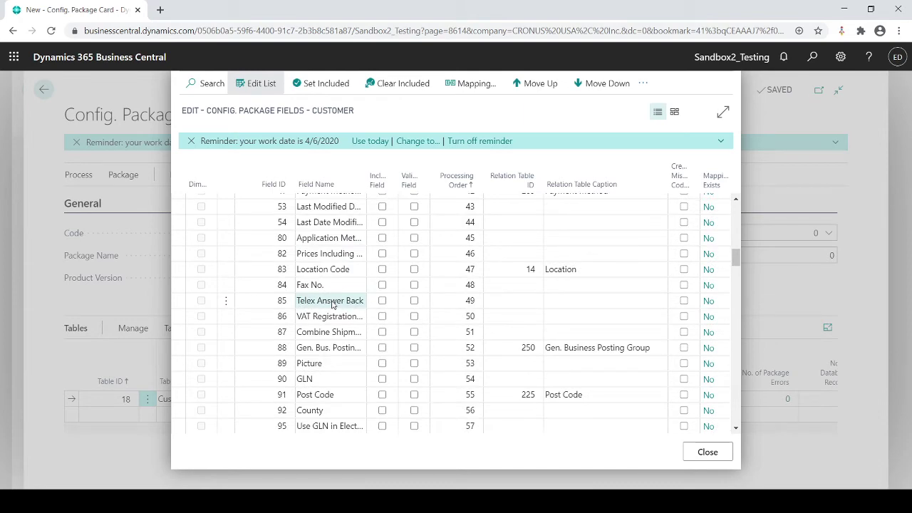
scroll(332, 305, "down", 1)
scroll(332, 304, "down", 1)
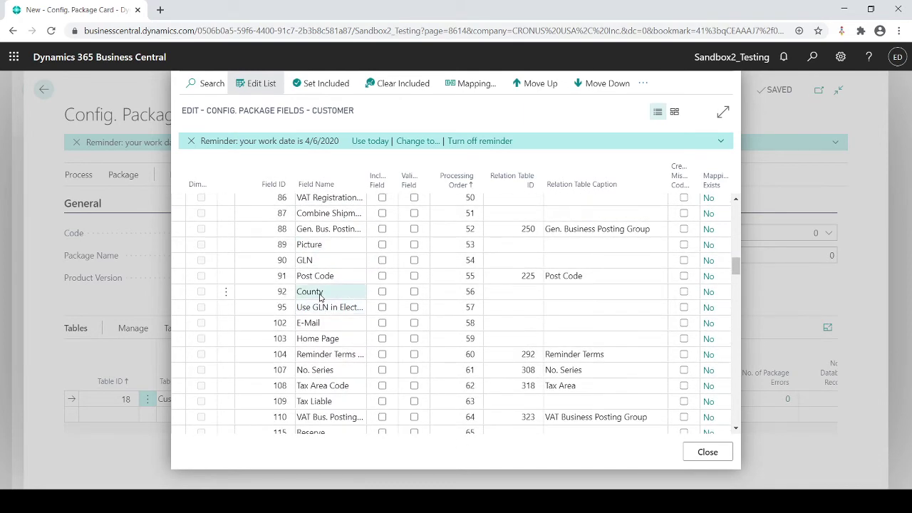
left_click(382, 276)
left_click(382, 291)
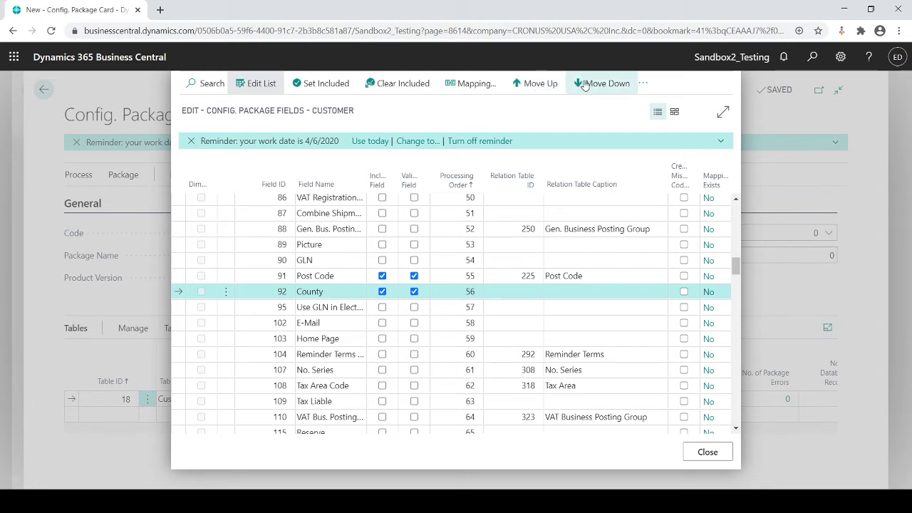
Move County up nine places to processing order 46, right after Application Method.
left_click(535, 85)
left_click(534, 85)
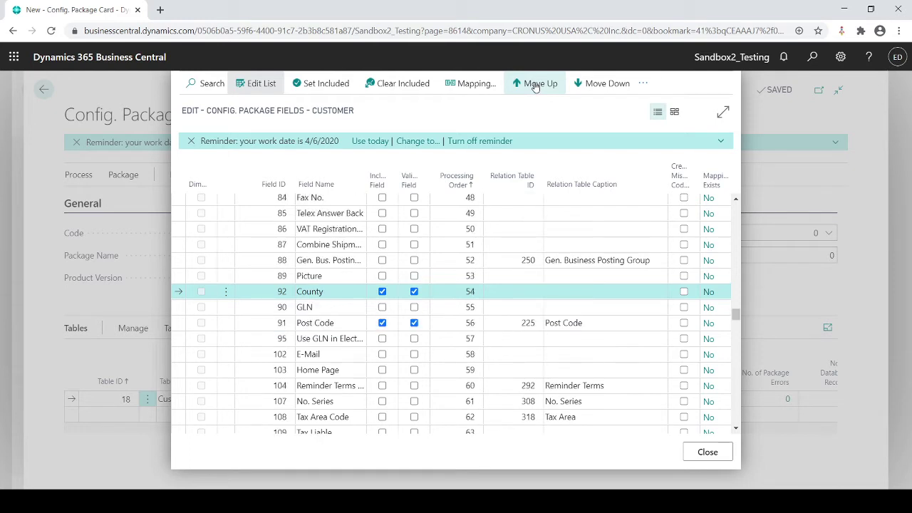
left_click(535, 85)
left_click(535, 85)
left_click(535, 84)
left_click(535, 85)
left_click(535, 84)
left_click(535, 85)
left_click(535, 84)
left_click(535, 85)
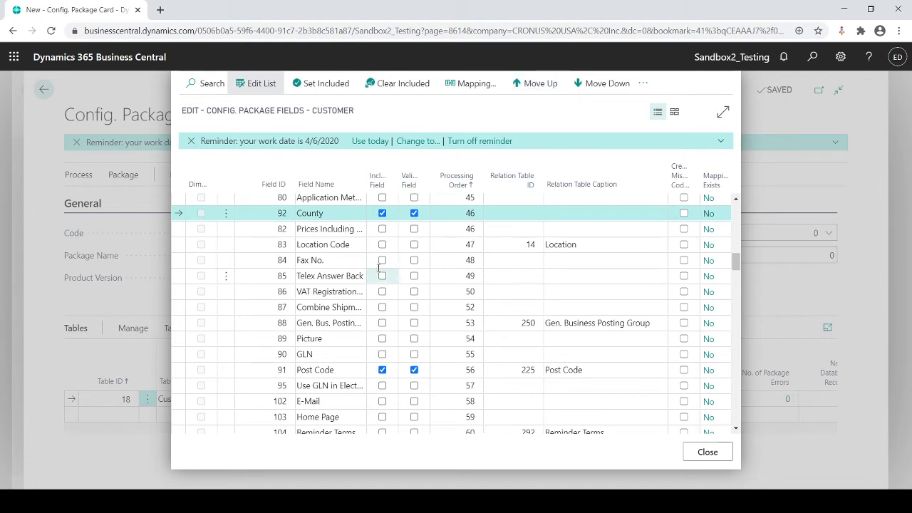
scroll(374, 223, "up", 2)
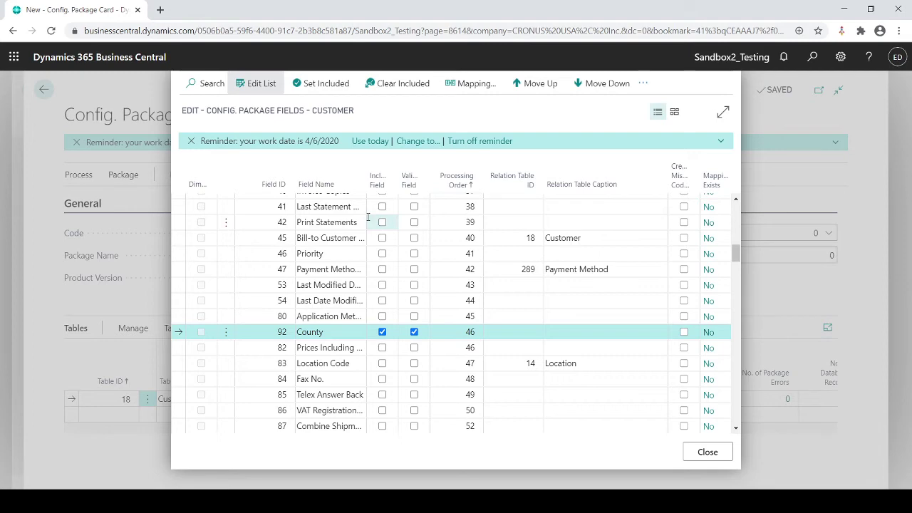
scroll(364, 253, "down", 4)
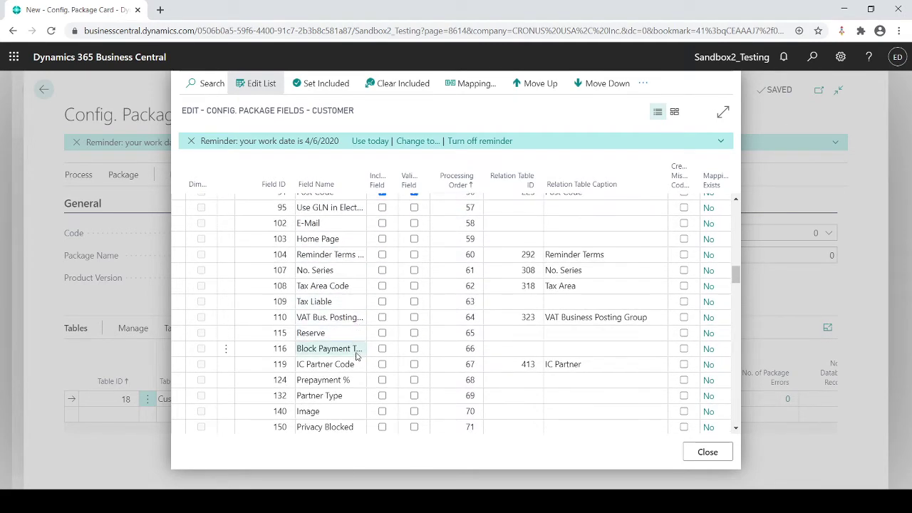
scroll(384, 317, "up", 3)
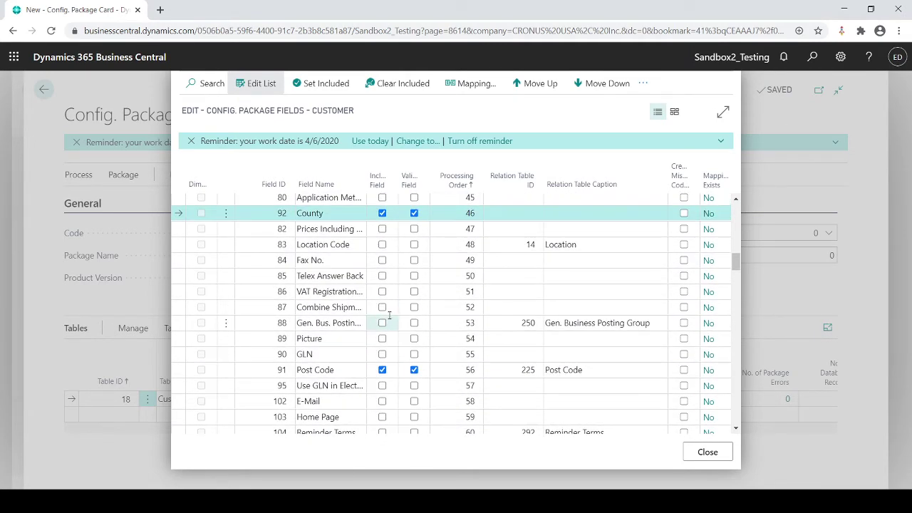
Close the package fields and select CUSTOMERS on the Configuration Packages list.
left_click(696, 453)
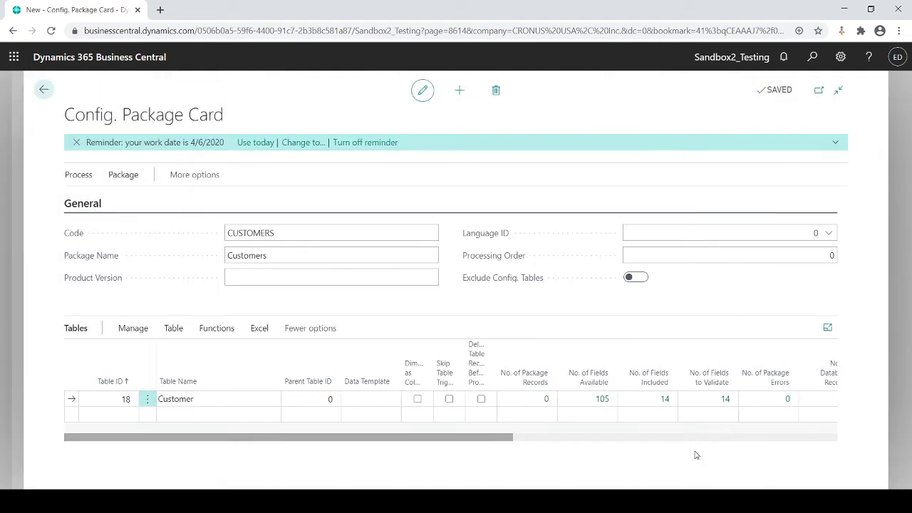
key("Escape")
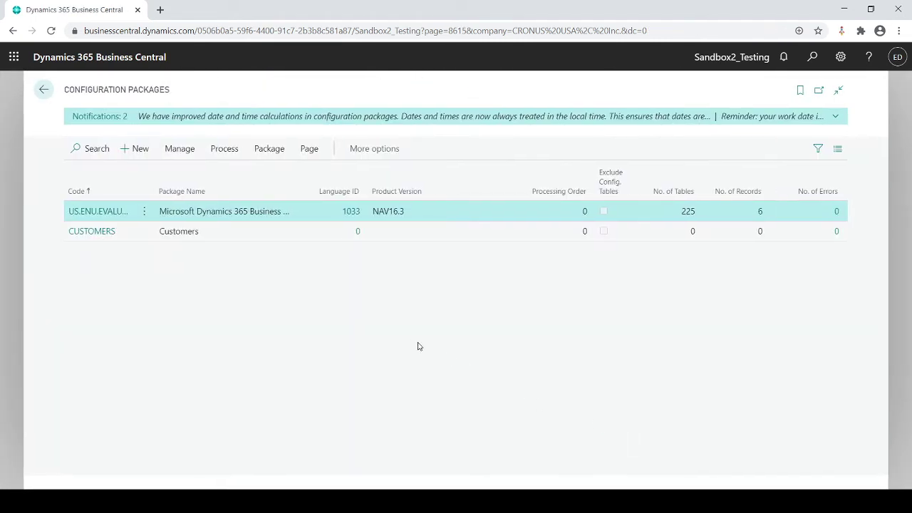
left_click(201, 238)
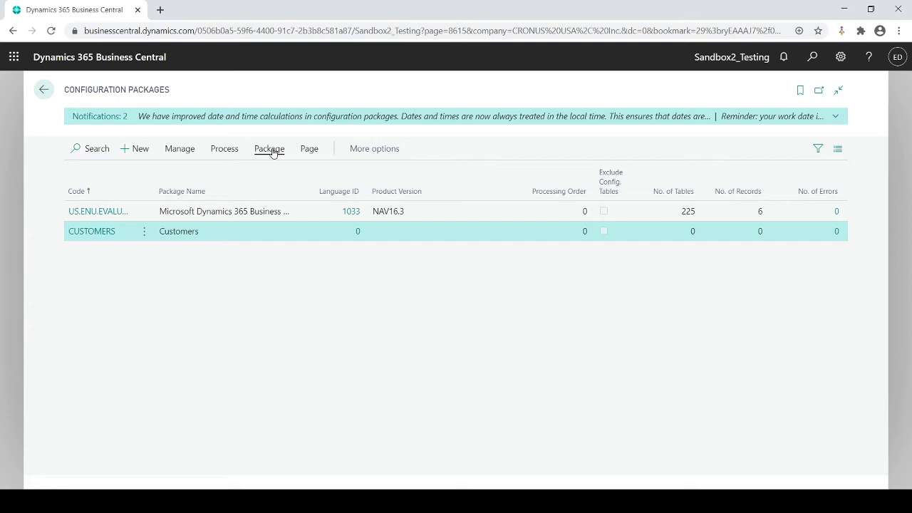
Export the CUSTOMERS package to Excel, confirming the export.
left_click(271, 151)
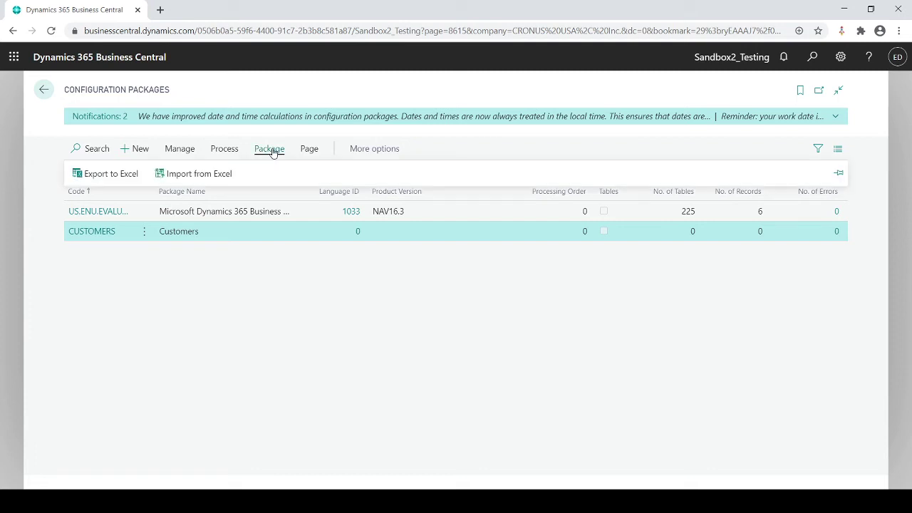
left_click(114, 174)
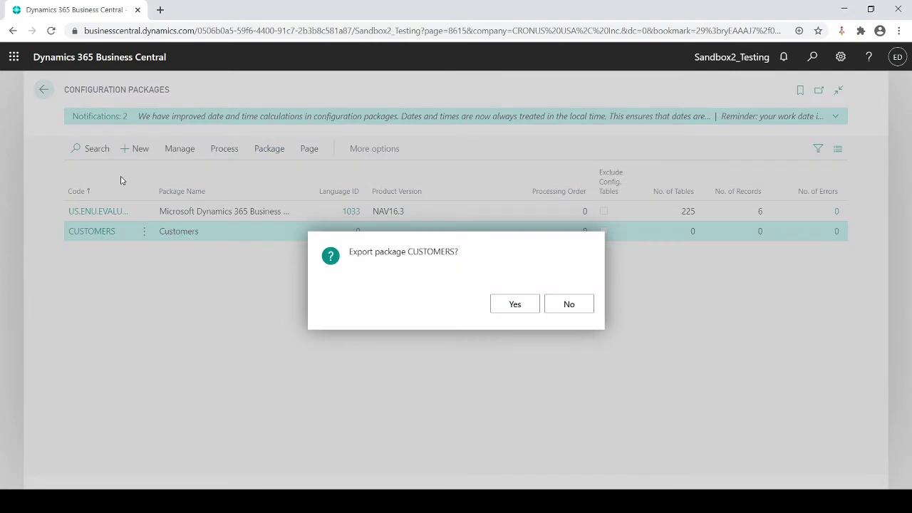
left_click(515, 305)
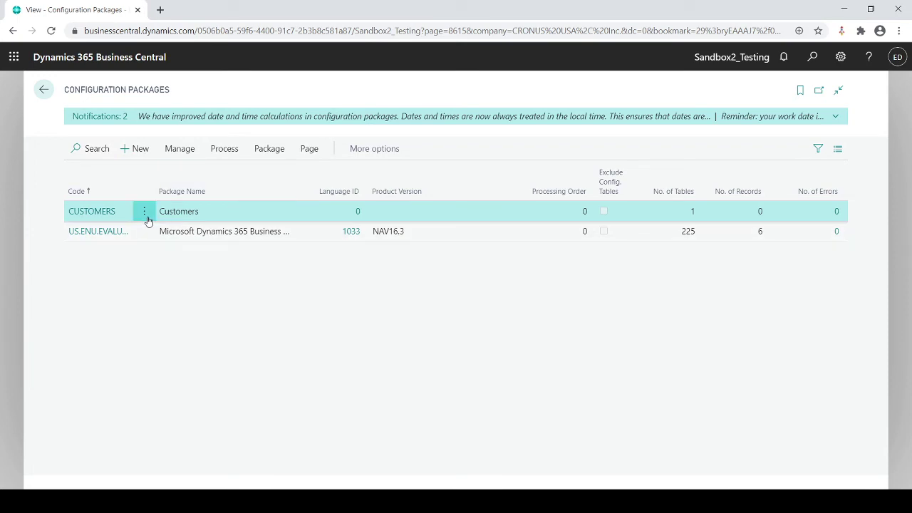
Go to the Configuration Packages page by searching 'config' in Tell Me.
key("Escape")
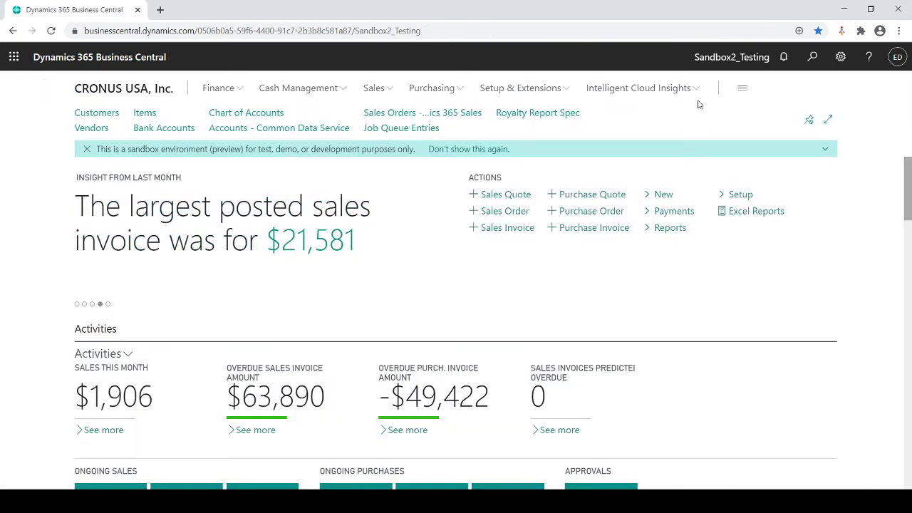
left_click(812, 59)
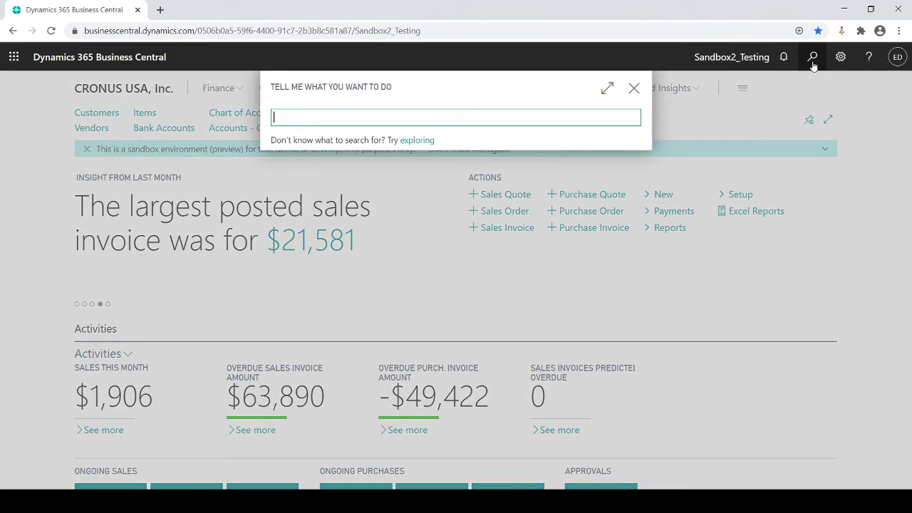
type("config")
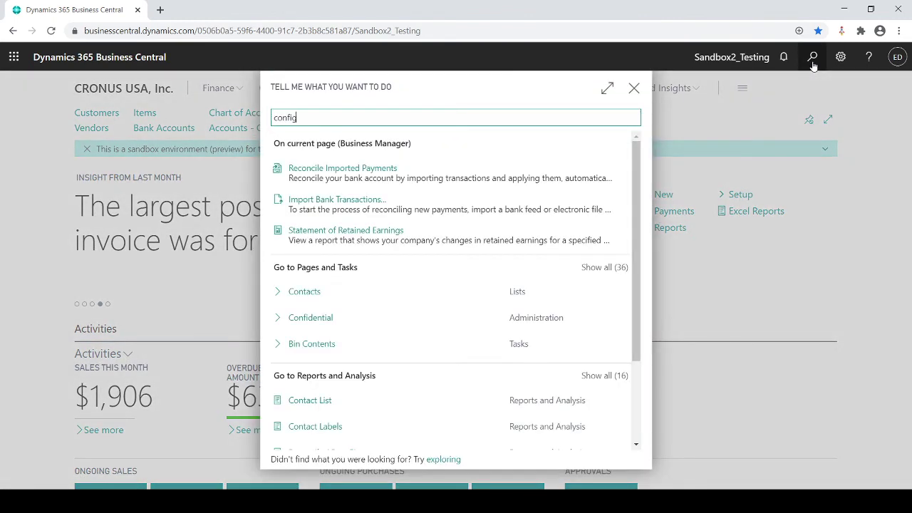
left_click(338, 197)
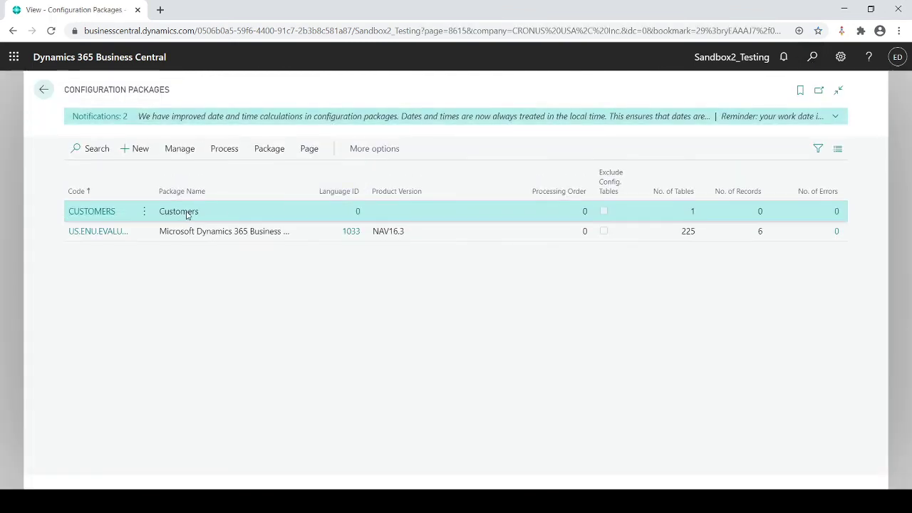
Import the edited Excel file into the CUSTOMERS package to preview table 18 Customer.
left_click(261, 153)
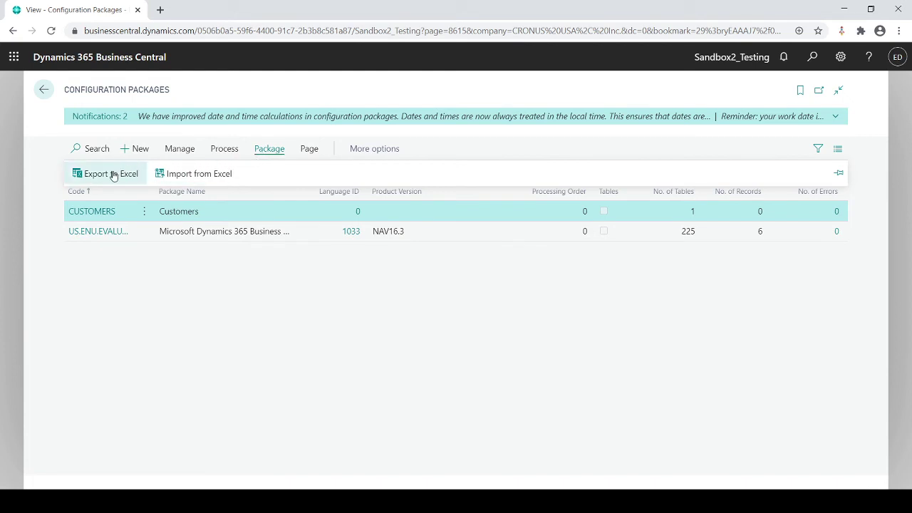
left_click(203, 178)
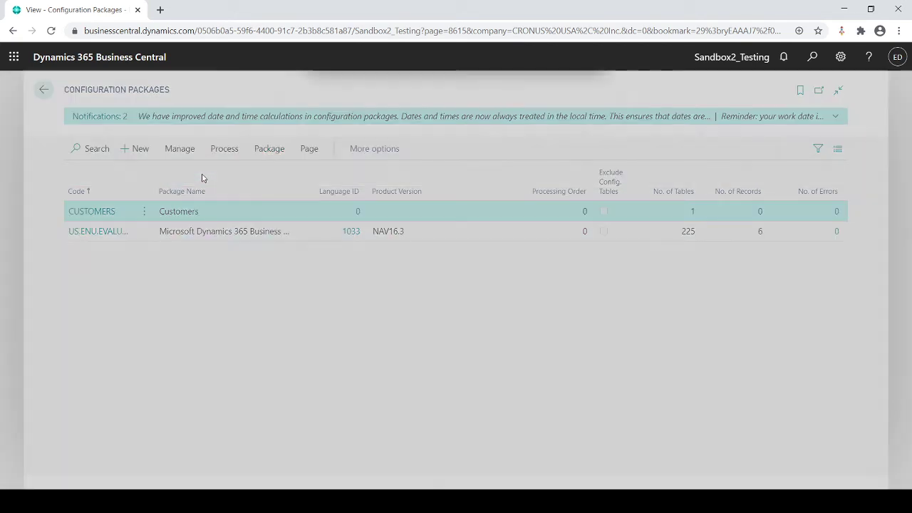
left_click(493, 128)
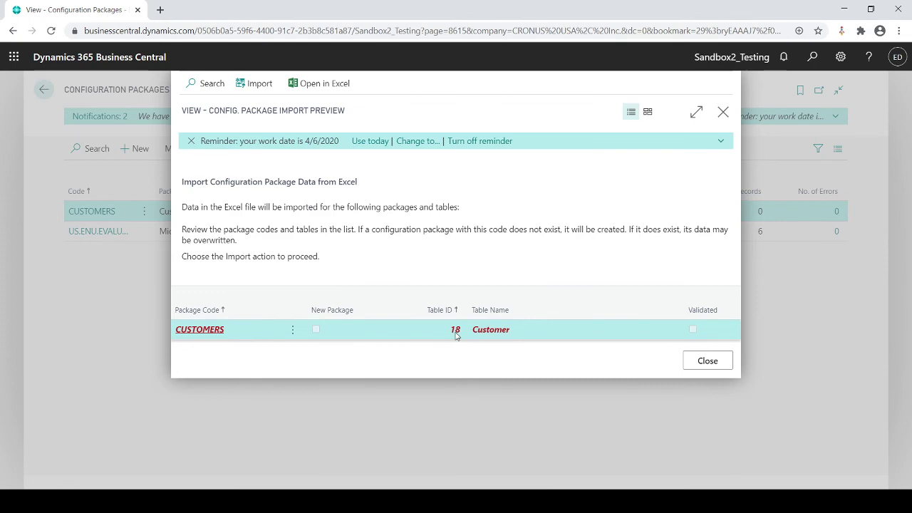
Import the previewed Customer data and confirm the package shows 7 records, 0 errors.
left_click(248, 87)
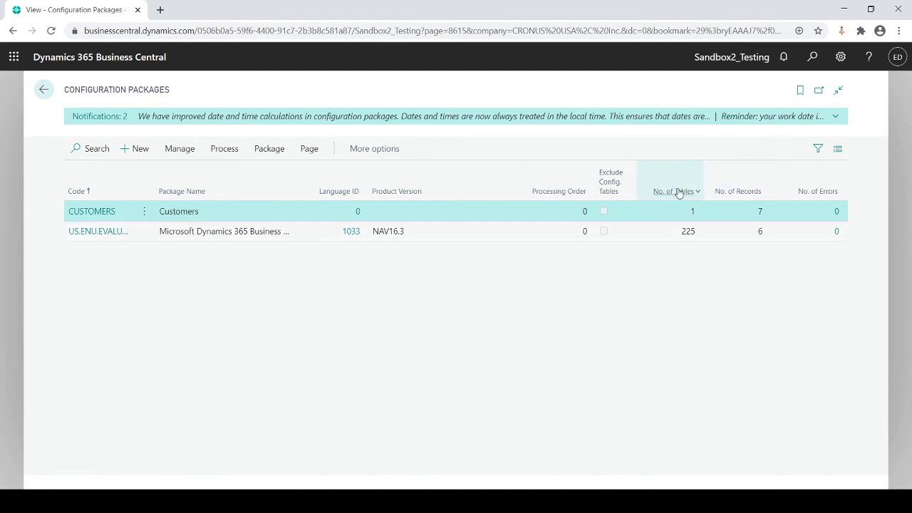
mouse_move(682, 199)
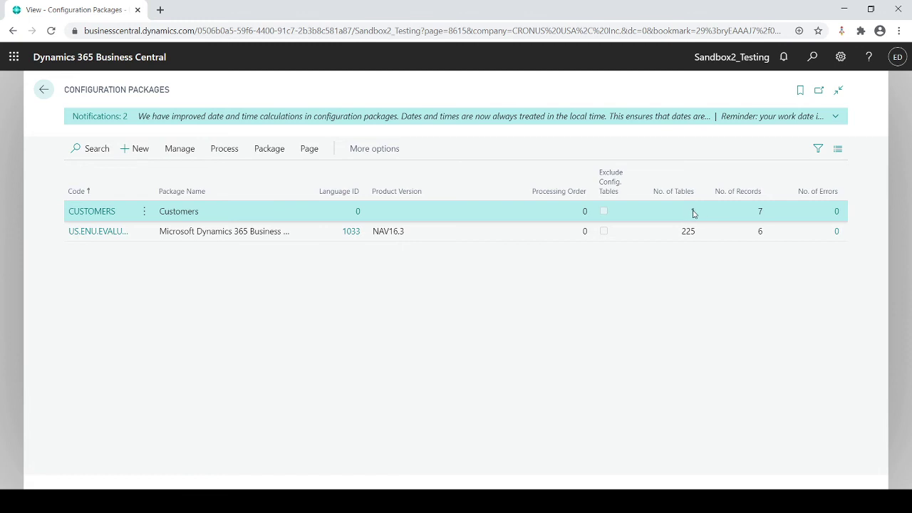
mouse_move(745, 204)
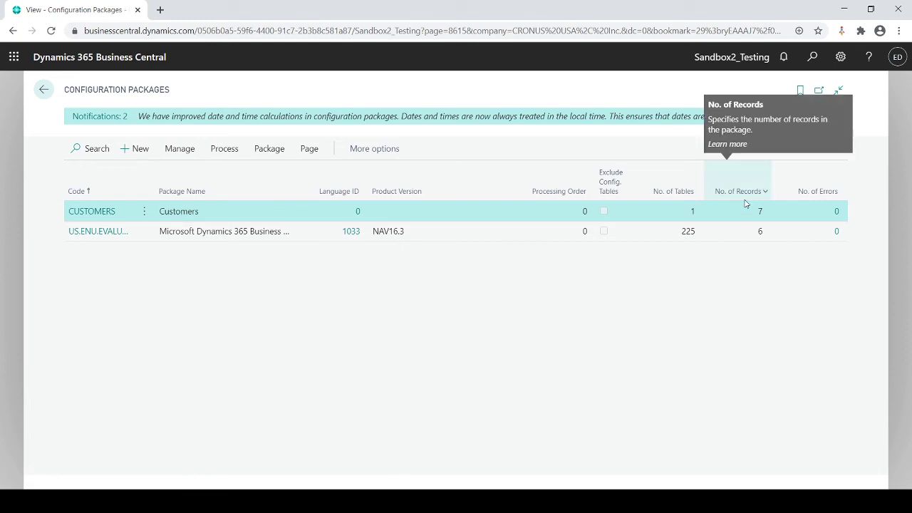
Apply the CUSTOMERS package, confirming it and accepting the 2 inserted, 1 modified result.
left_click(224, 150)
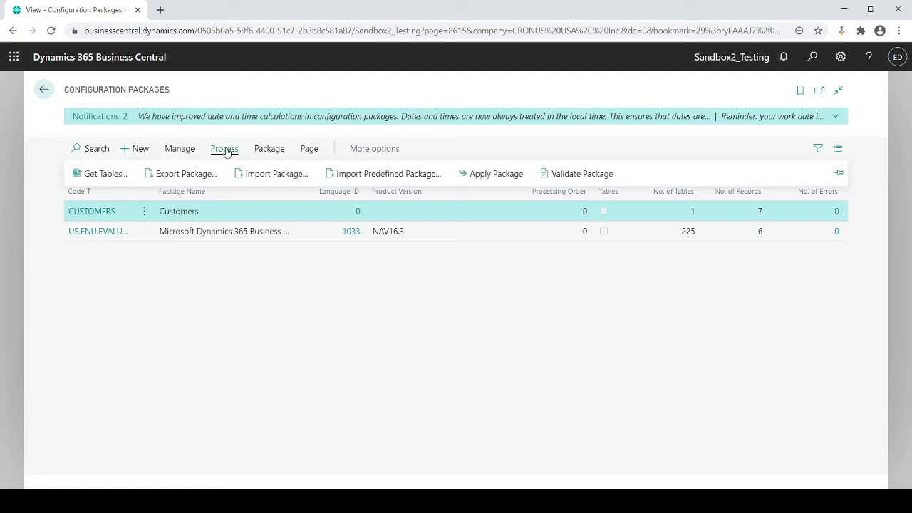
left_click(476, 174)
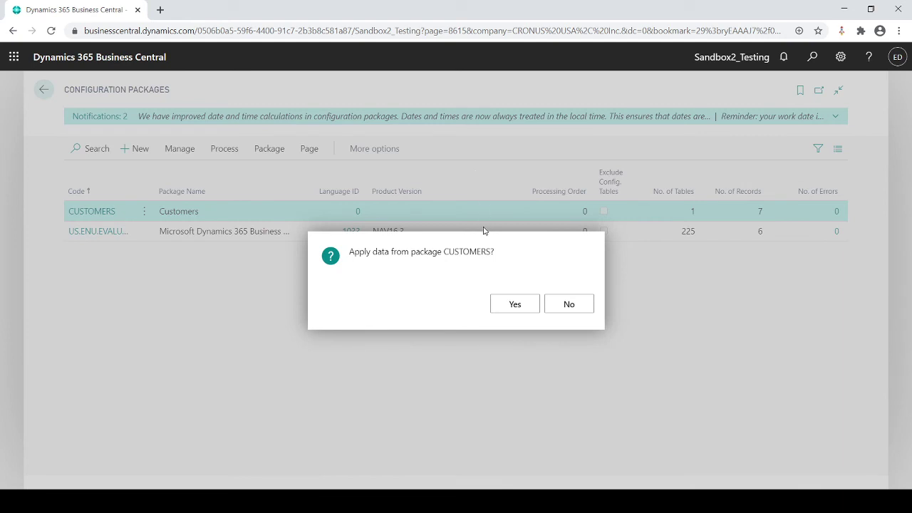
left_click(514, 305)
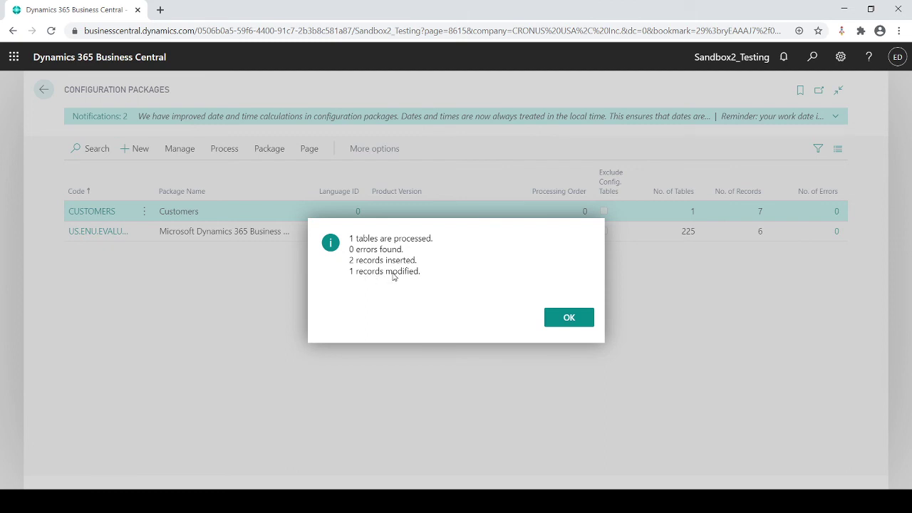
left_click(553, 317)
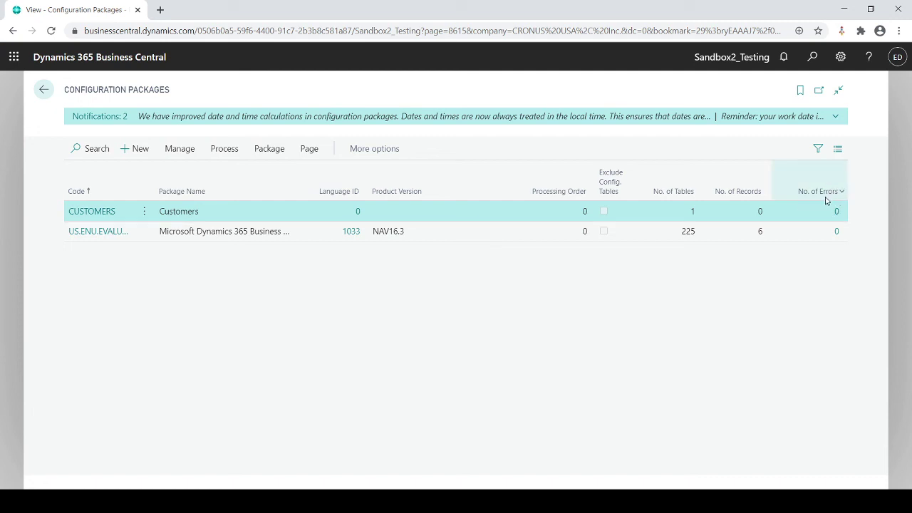
Open customer 60000 from the Customers list and check its 100.00 credit limit and Address 2.
left_click(43, 89)
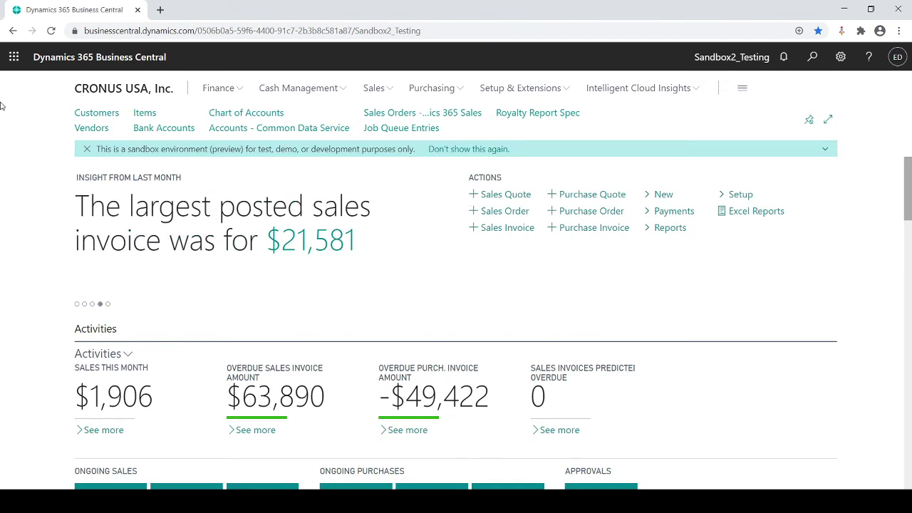
left_click(109, 115)
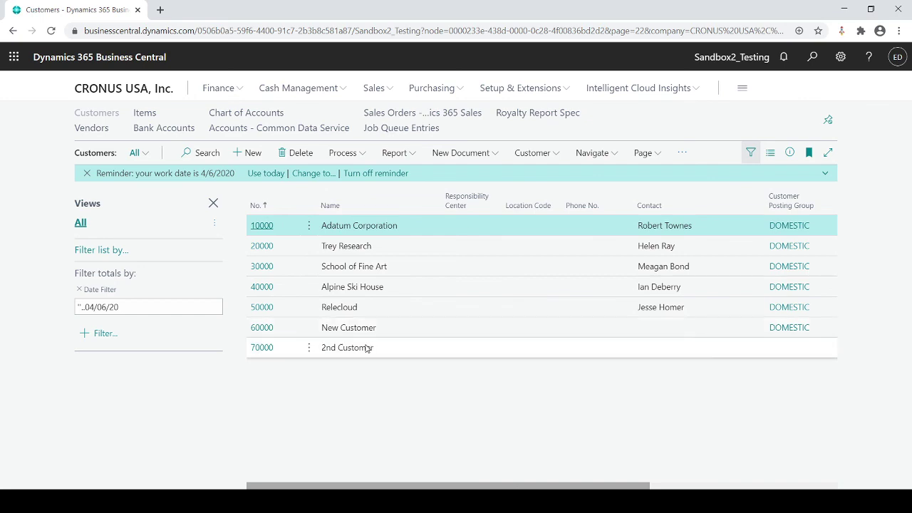
left_click(262, 328)
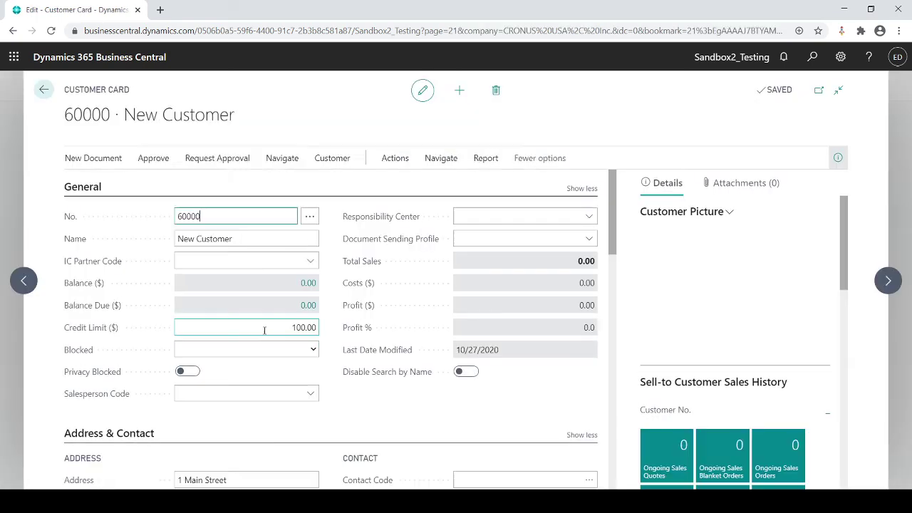
left_click(293, 349)
scroll(299, 347, "down", 3)
left_click(240, 338)
scroll(240, 338, "up", 3)
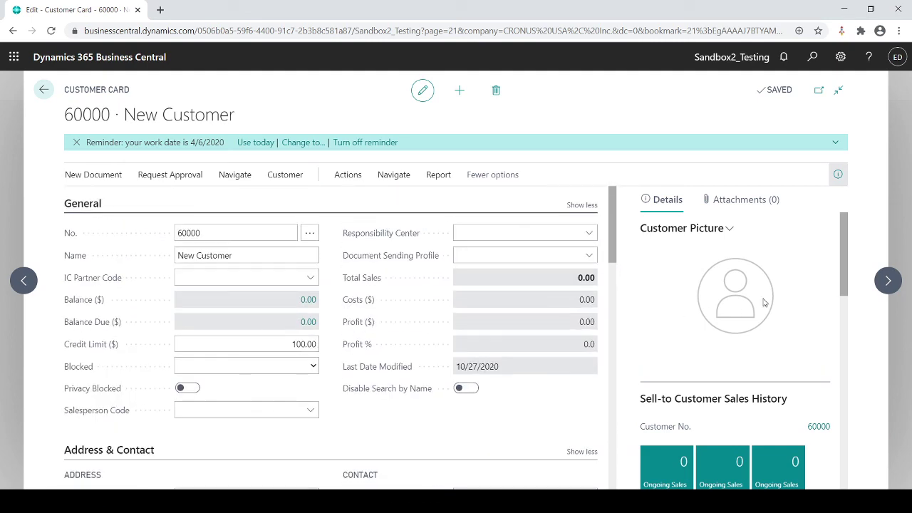
key("Escape")
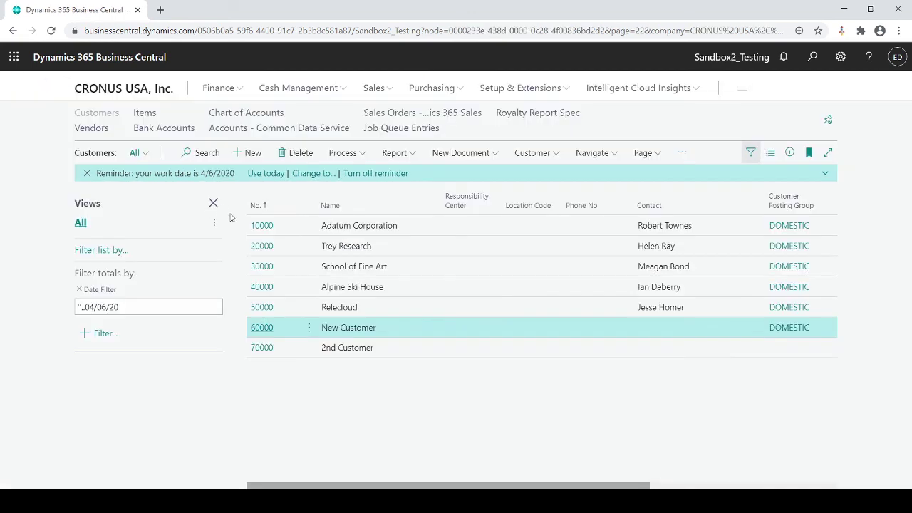
left_click(265, 246)
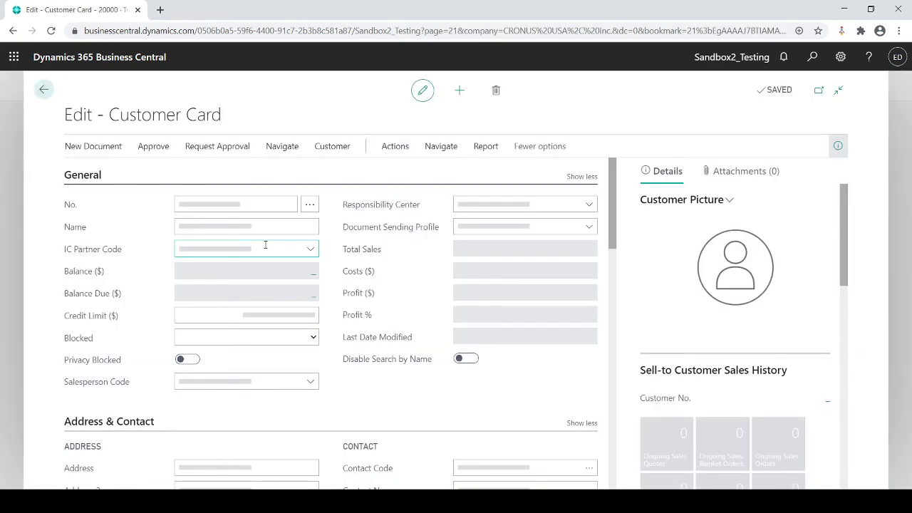
scroll(253, 258, "down", 3)
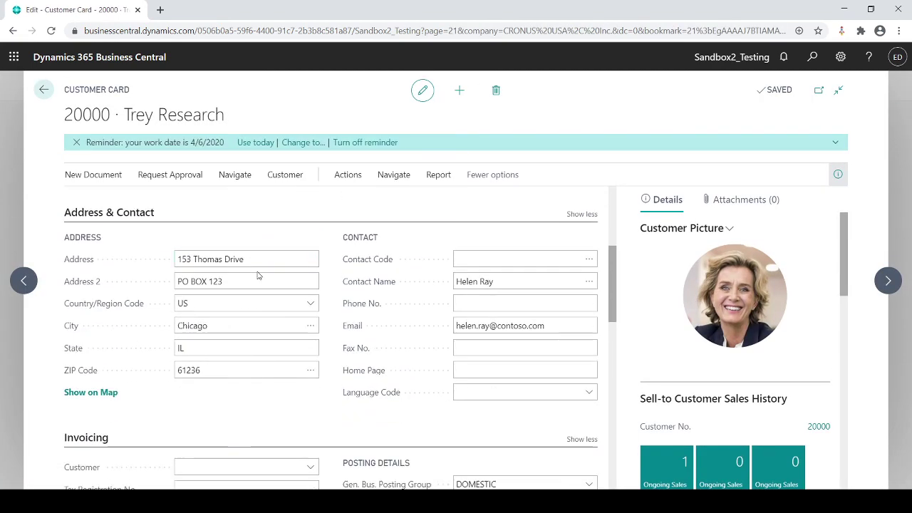
left_click(243, 281)
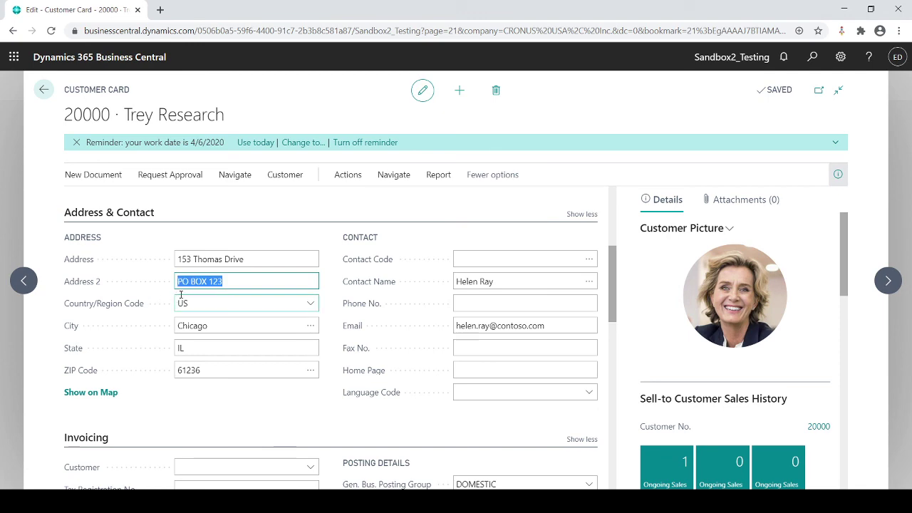
scroll(181, 294, "up", 3)
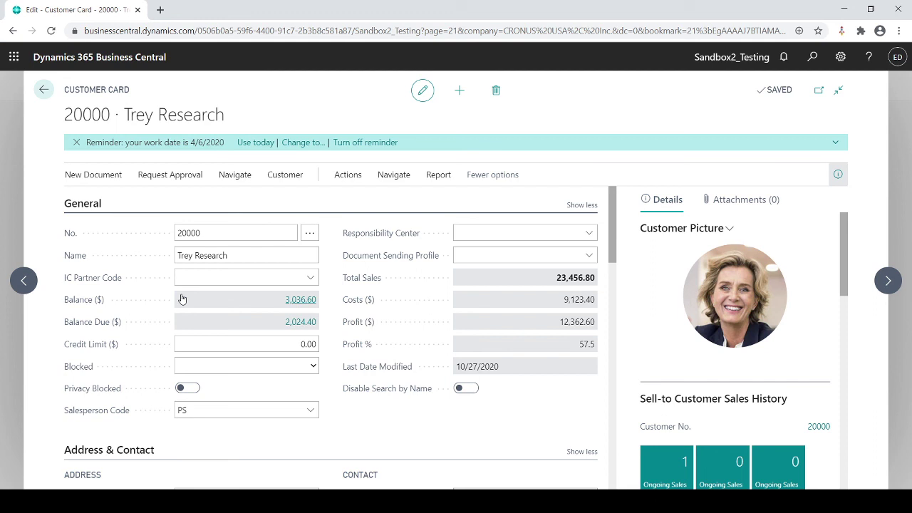
key("Escape")
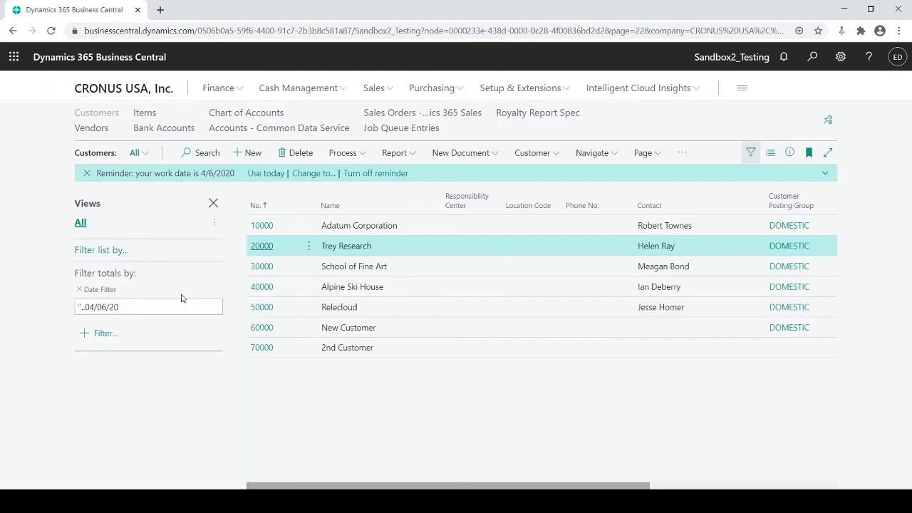